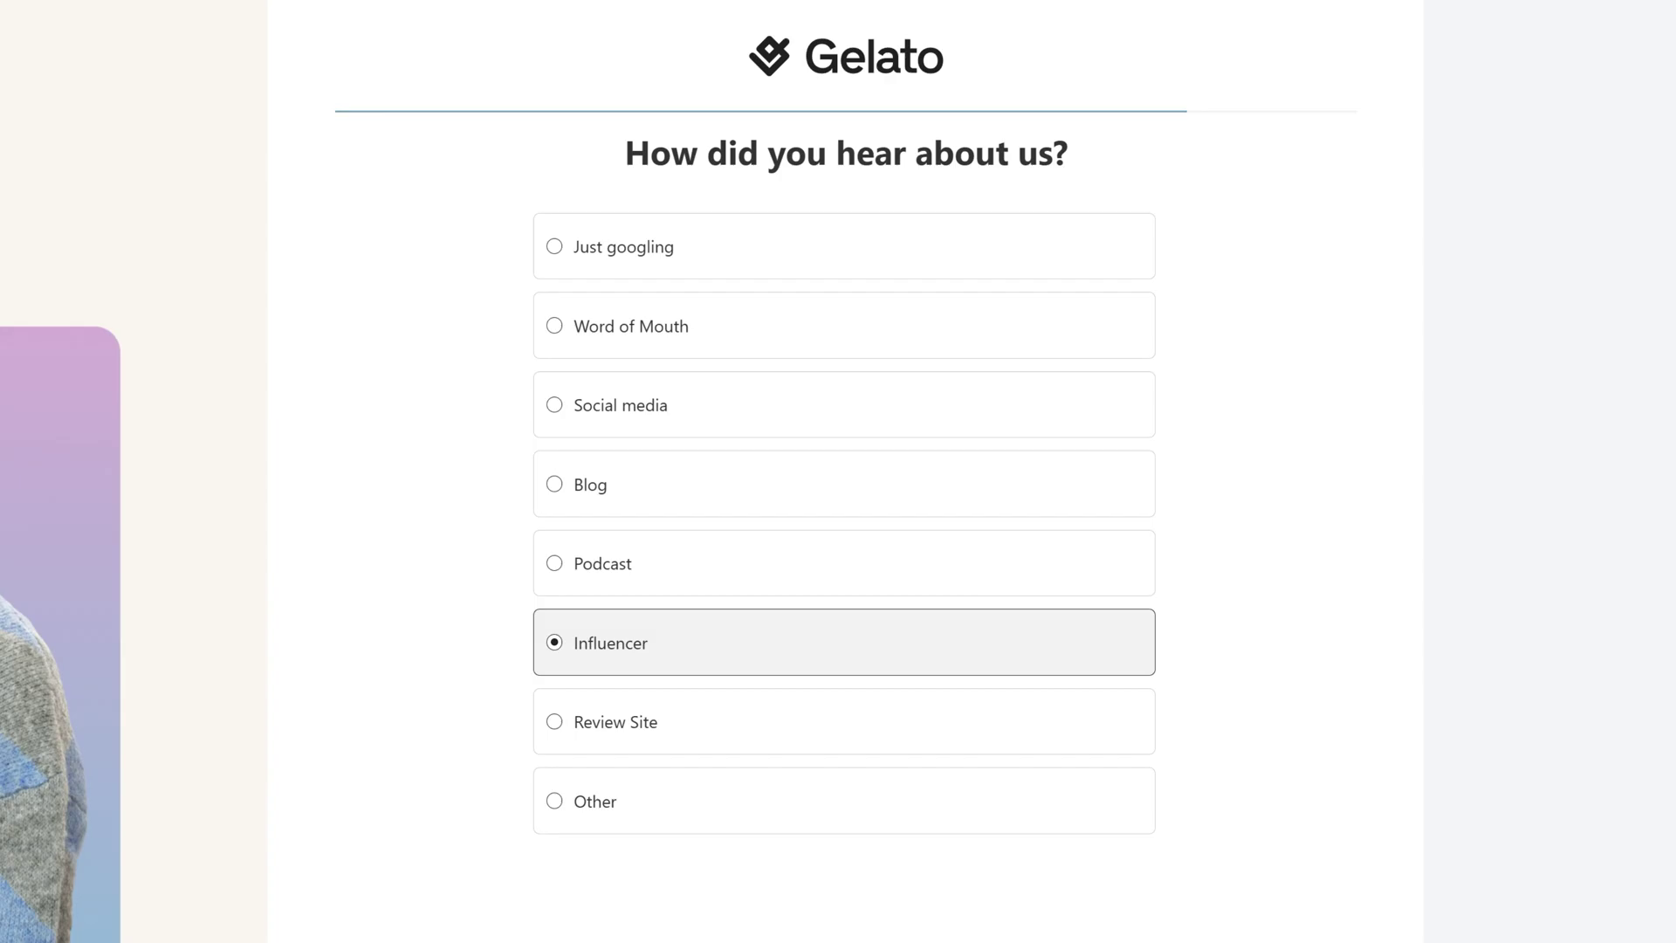
- Submit Influencer as the referral source and show the full list of available store integrations
key("Return")
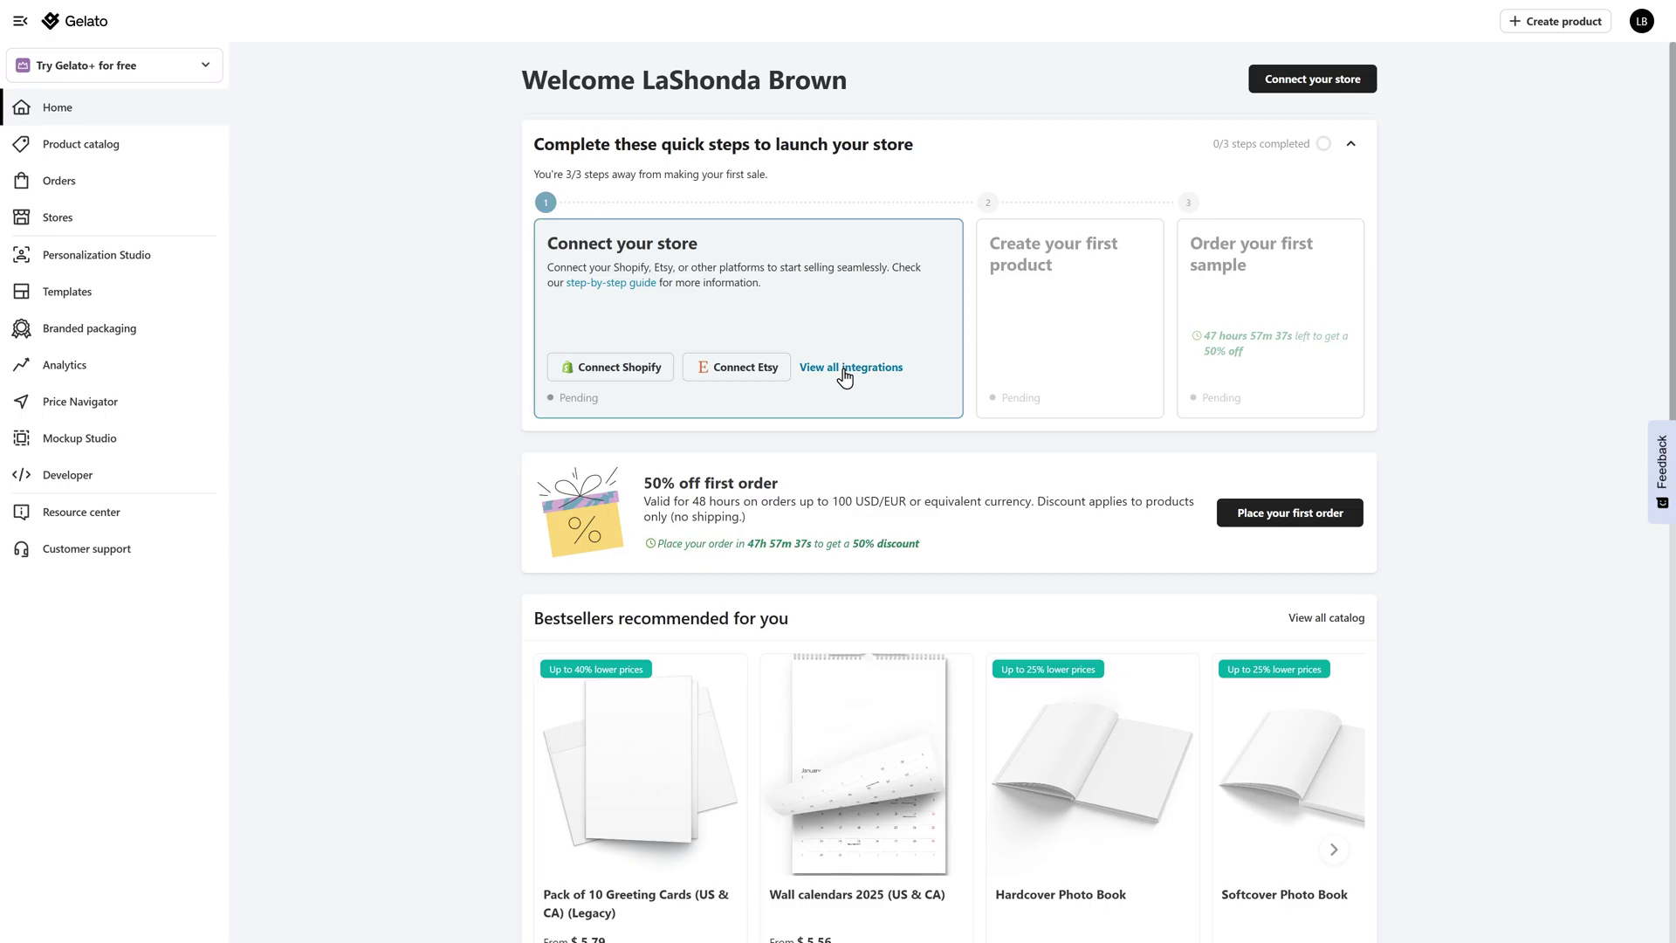
left_click(844, 369)
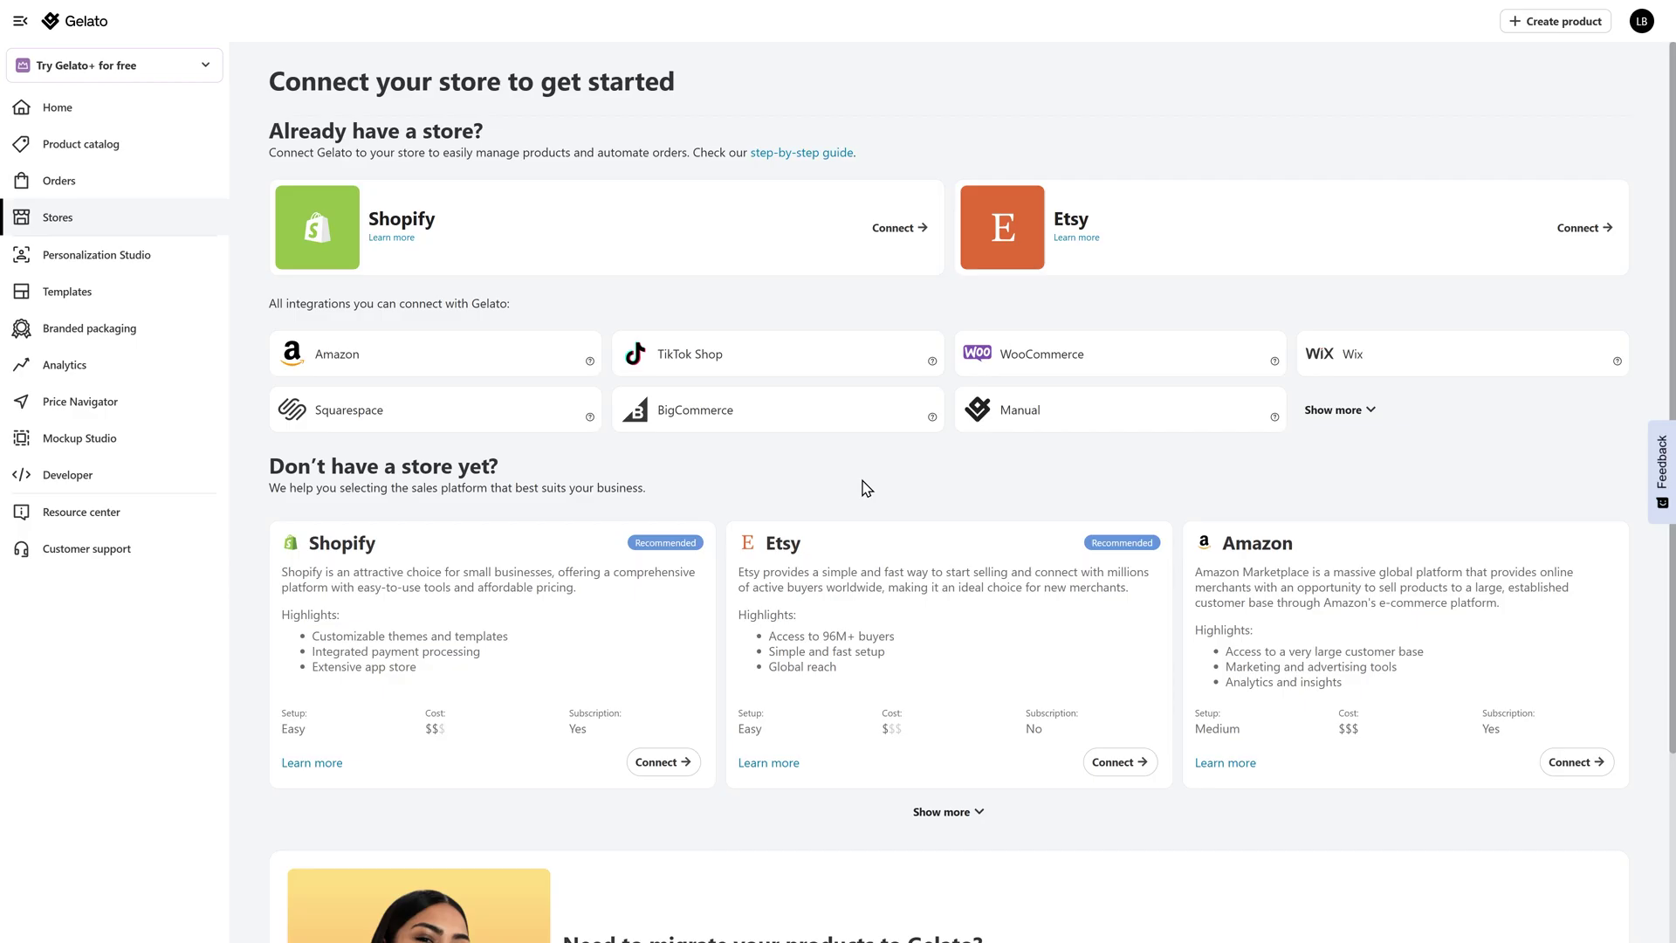
left_click(1351, 411)
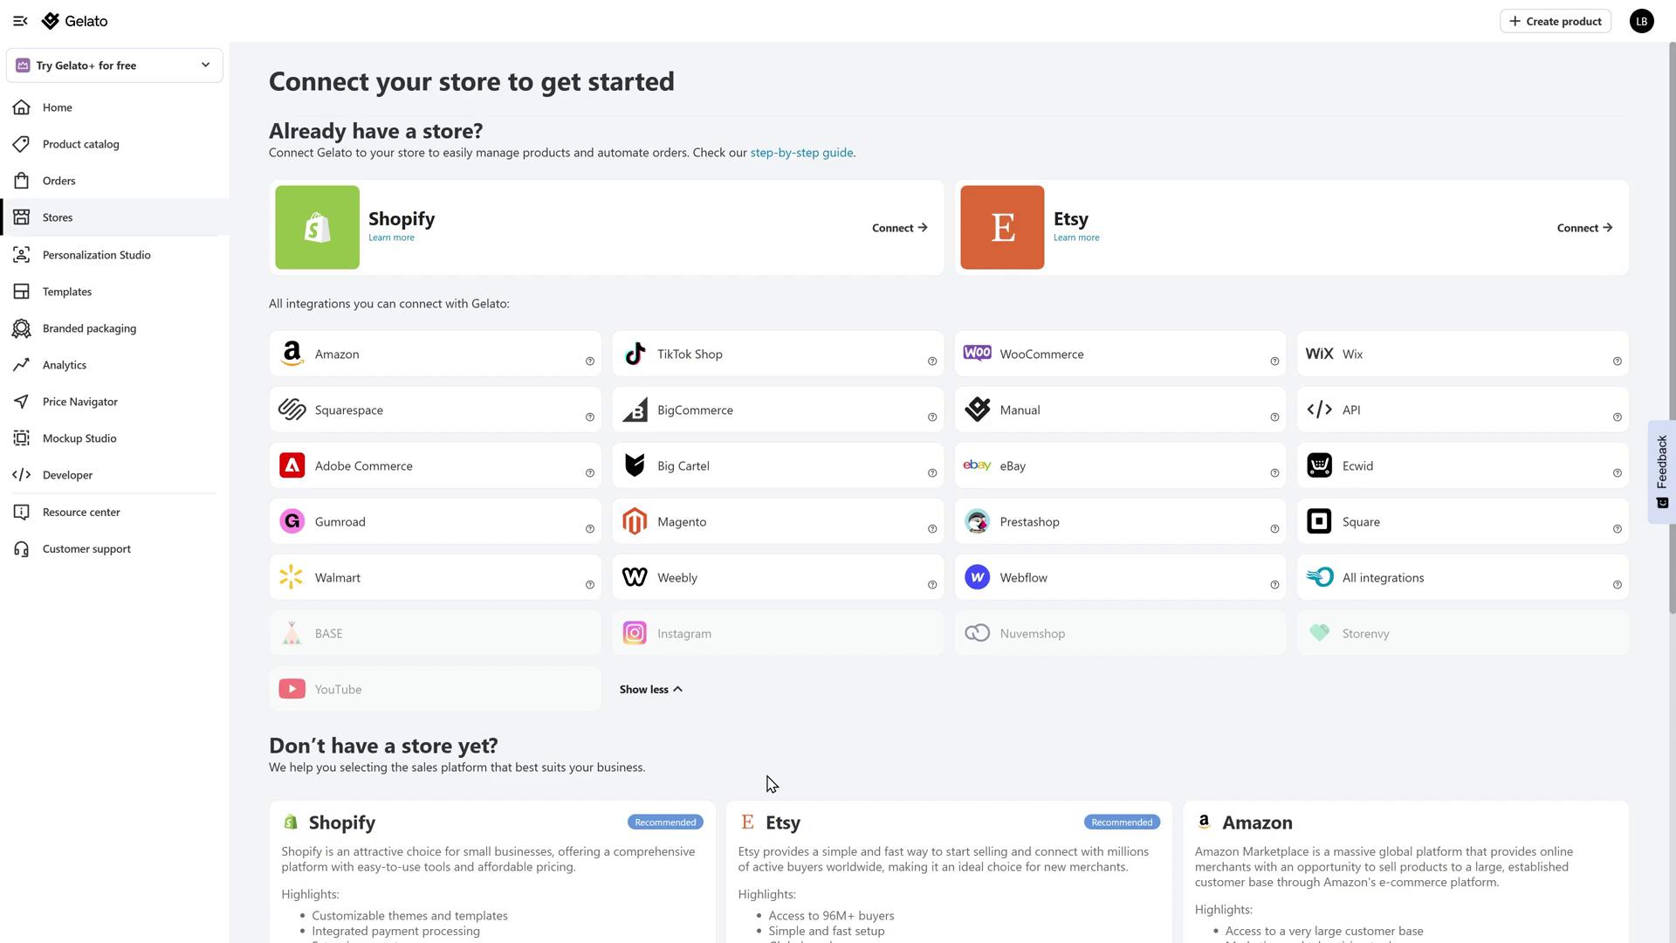
left_click(404, 687)
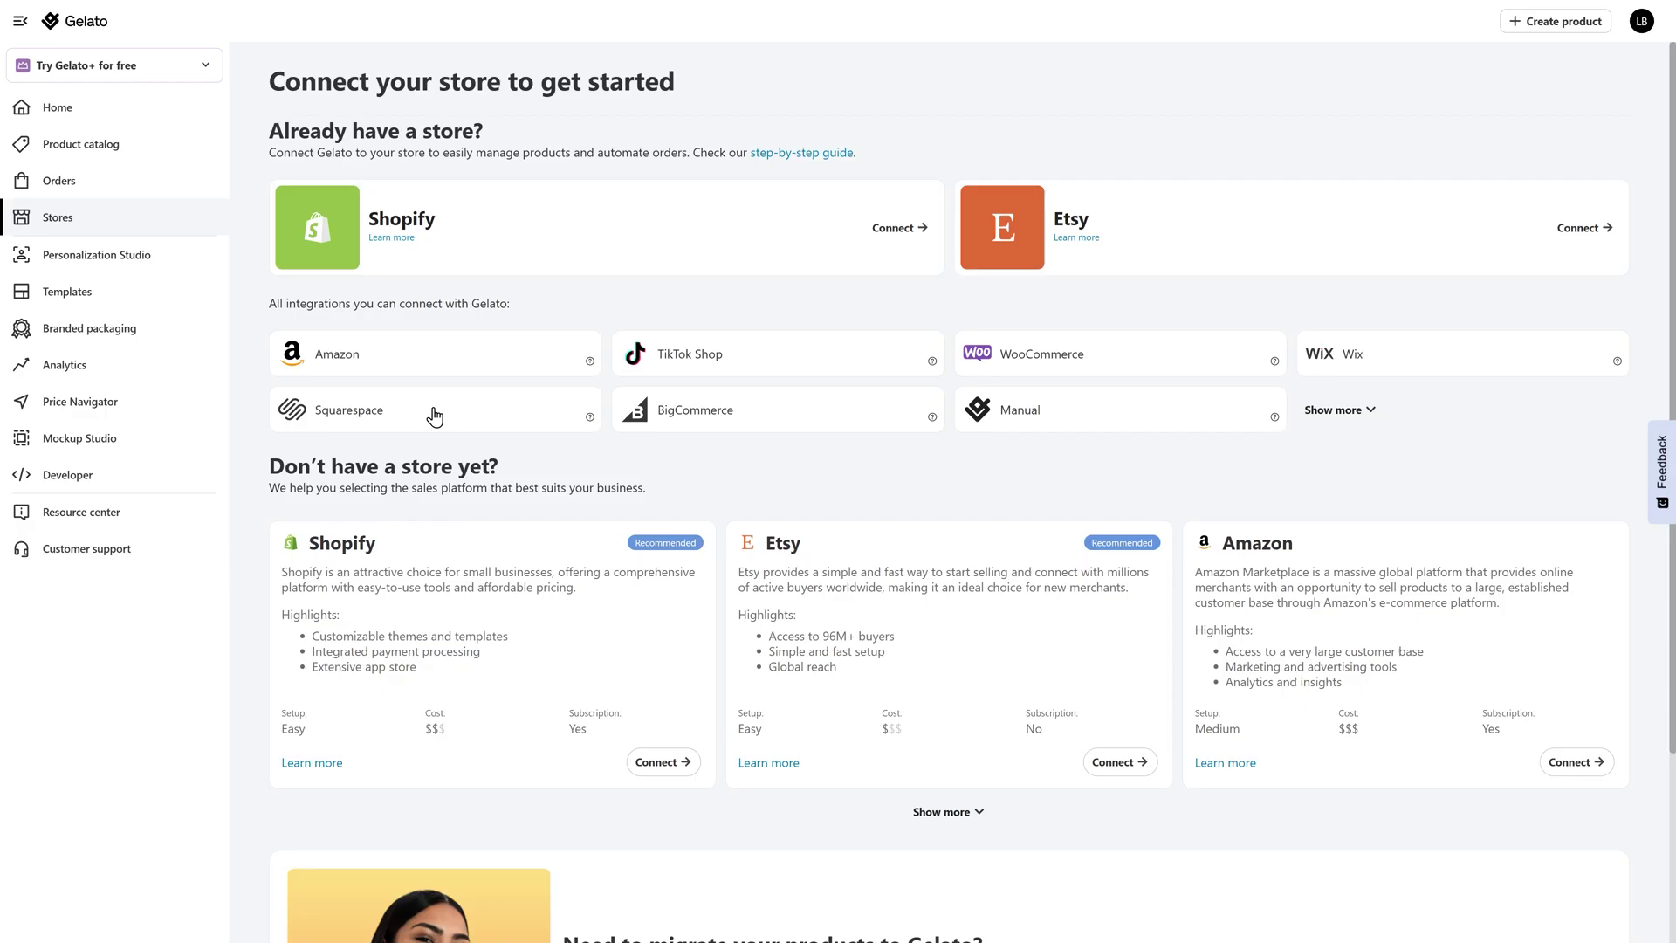
- Connect the Squarespace store and allow Gelato: Print on demand Prod the requested permissions
left_click(434, 416)
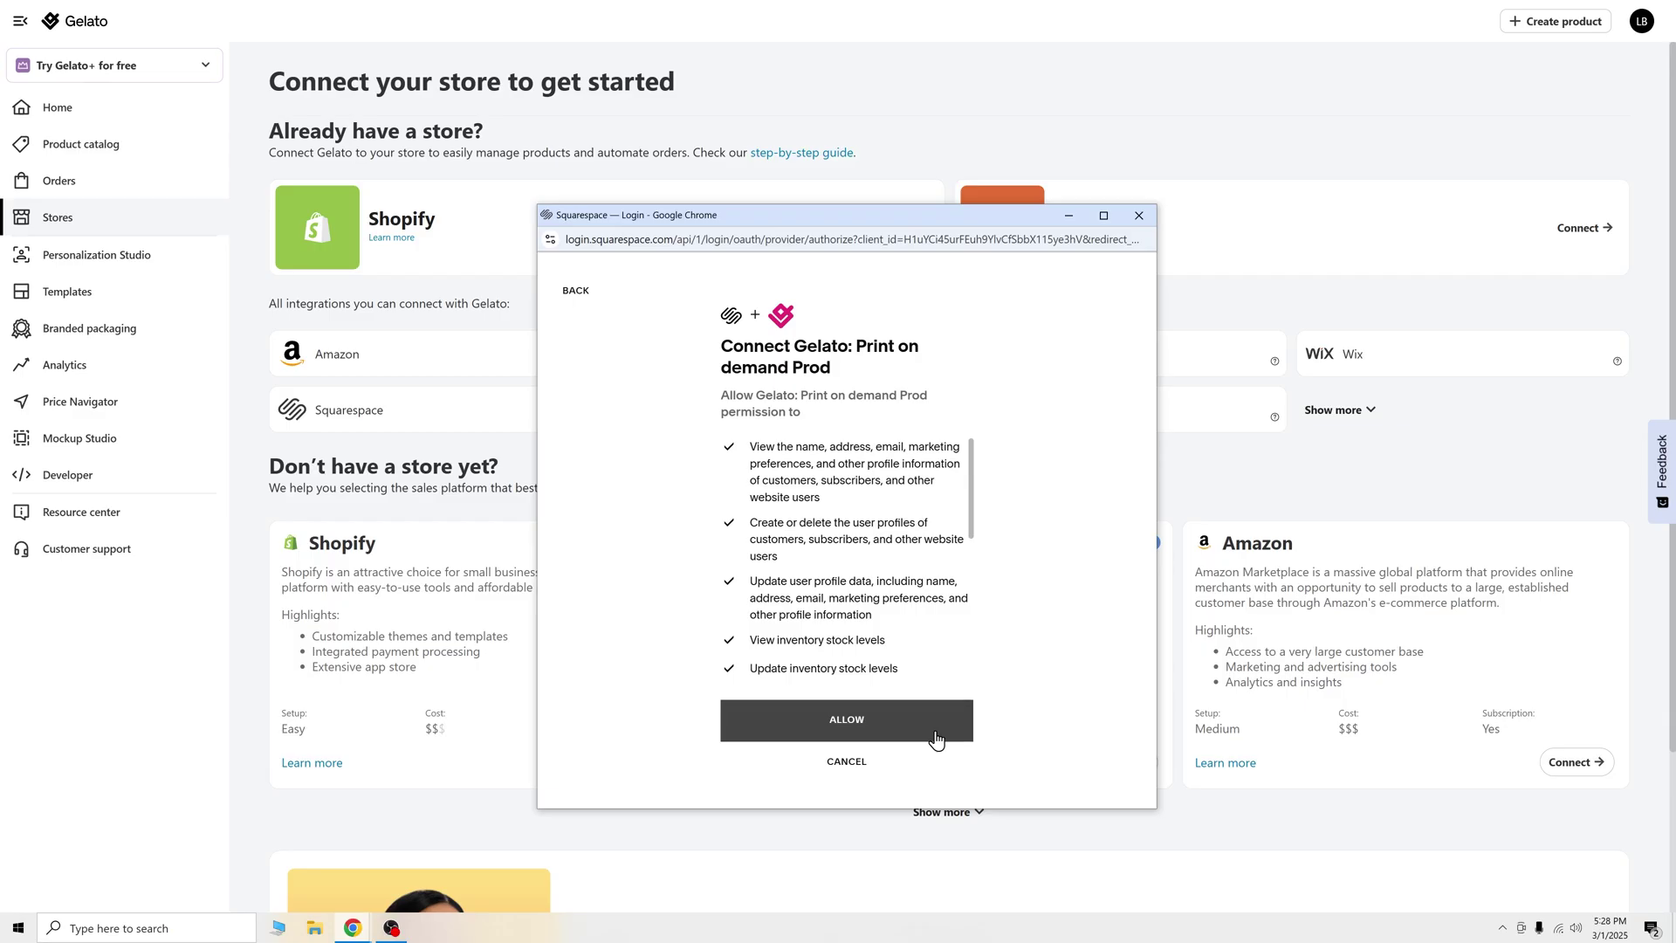
left_click(935, 738)
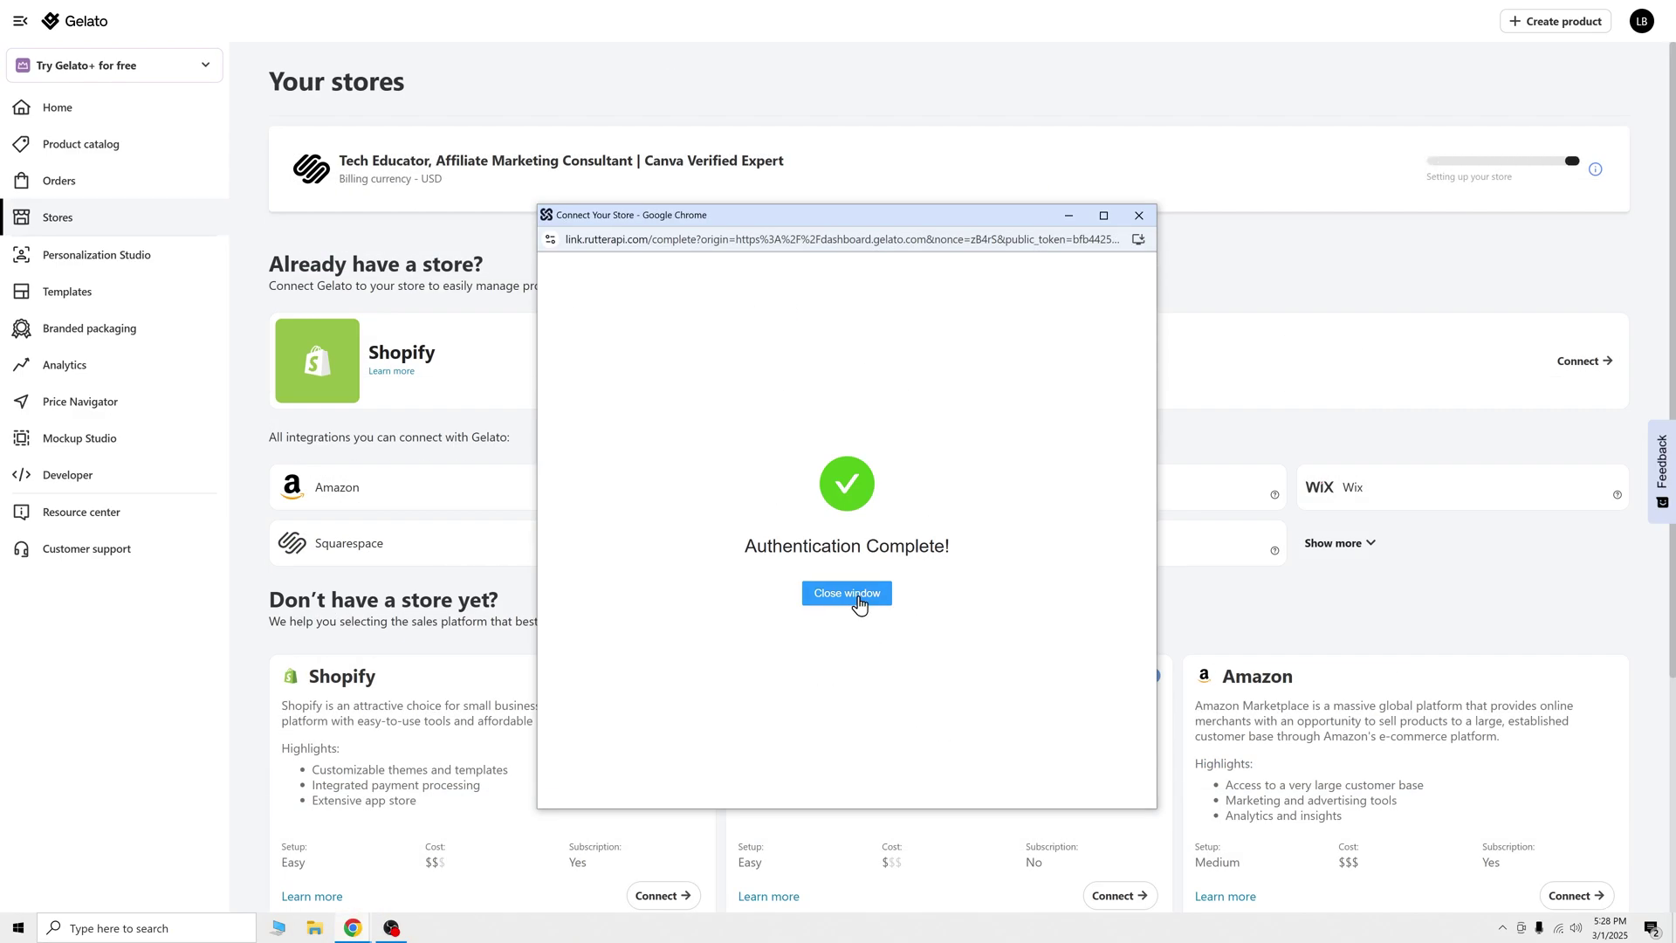
left_click(856, 601)
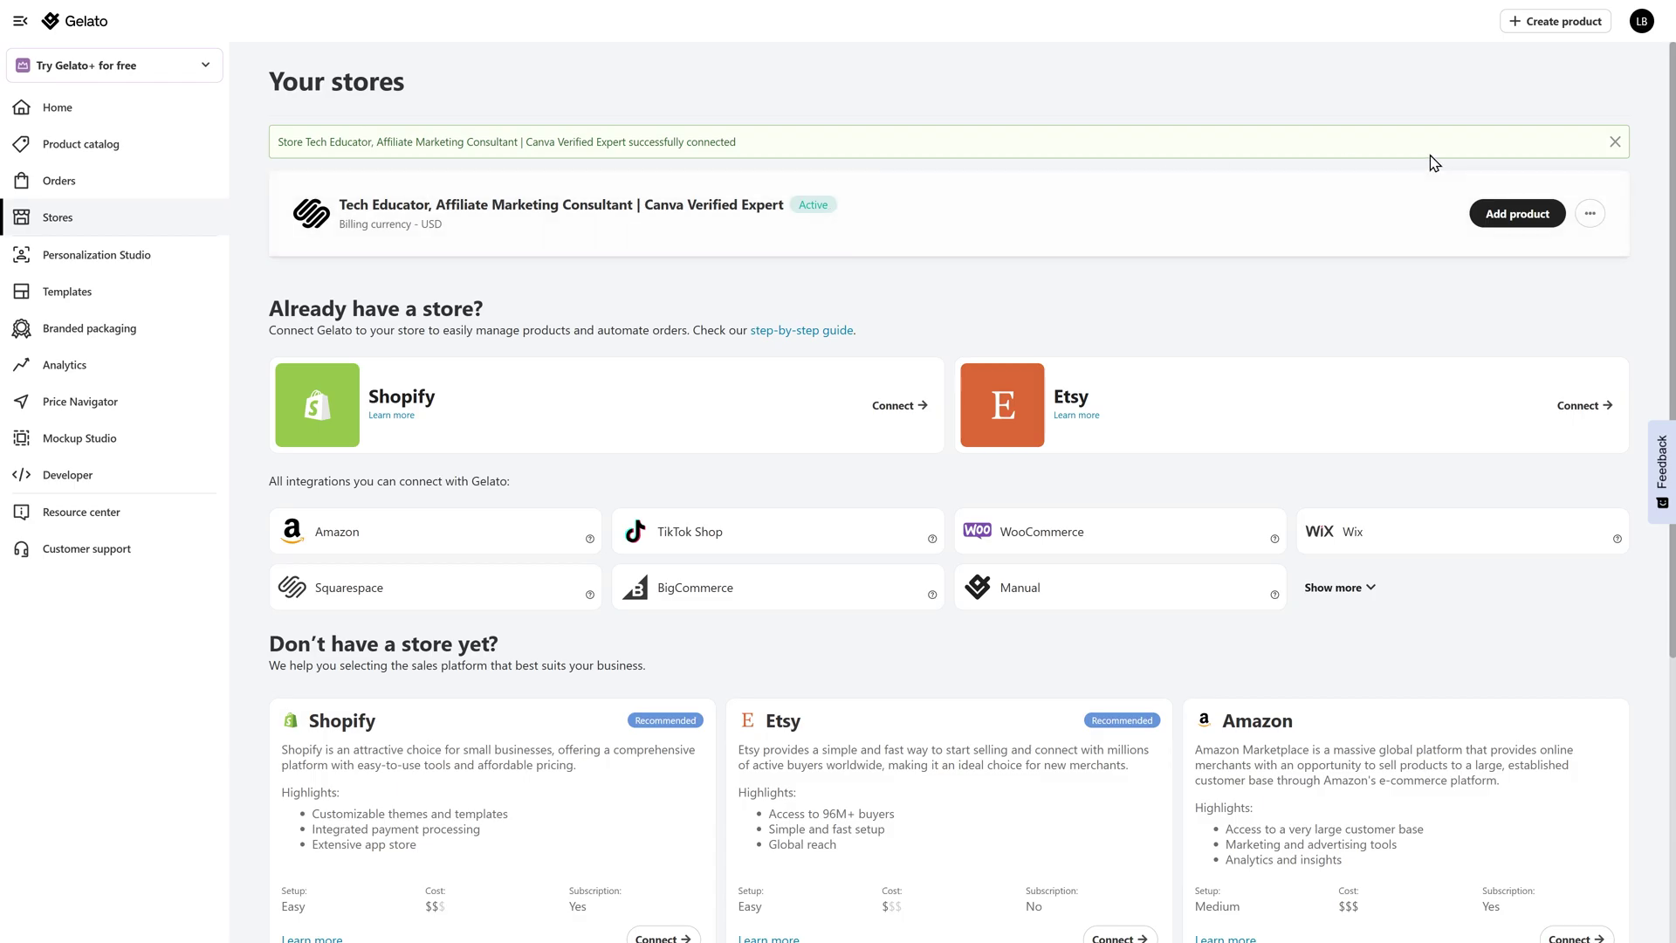
- Start a single product for the connected store, choosing Pack of 10 Post Cards (US & CA) from the Cards category
left_click(1538, 226)
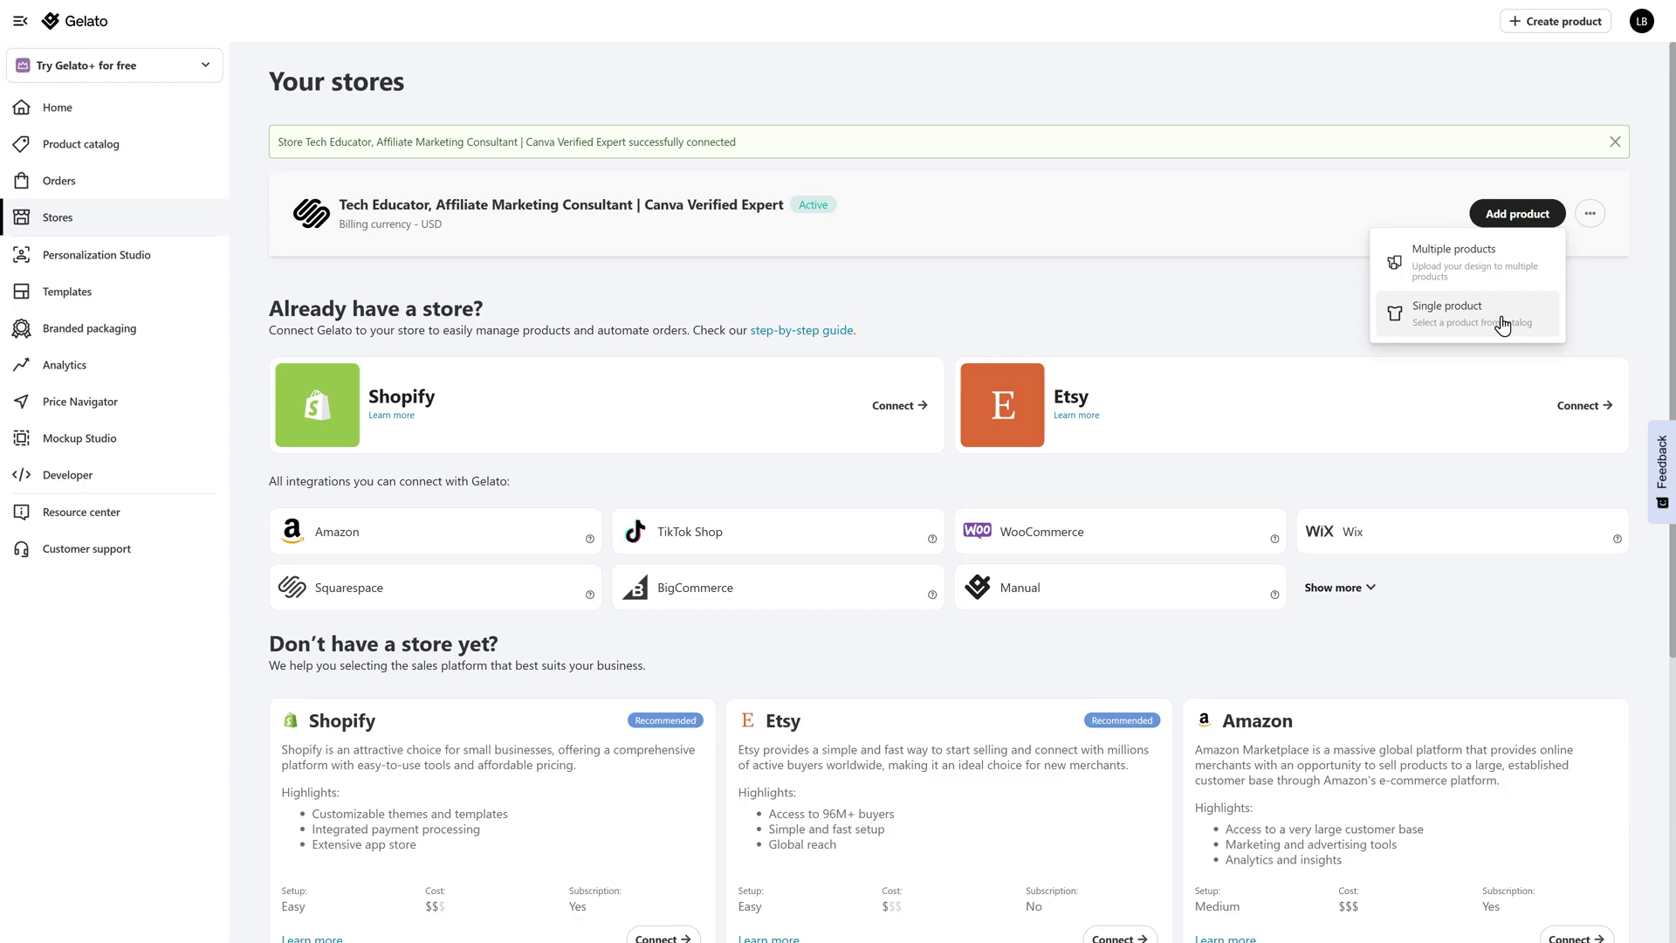
left_click(1502, 325)
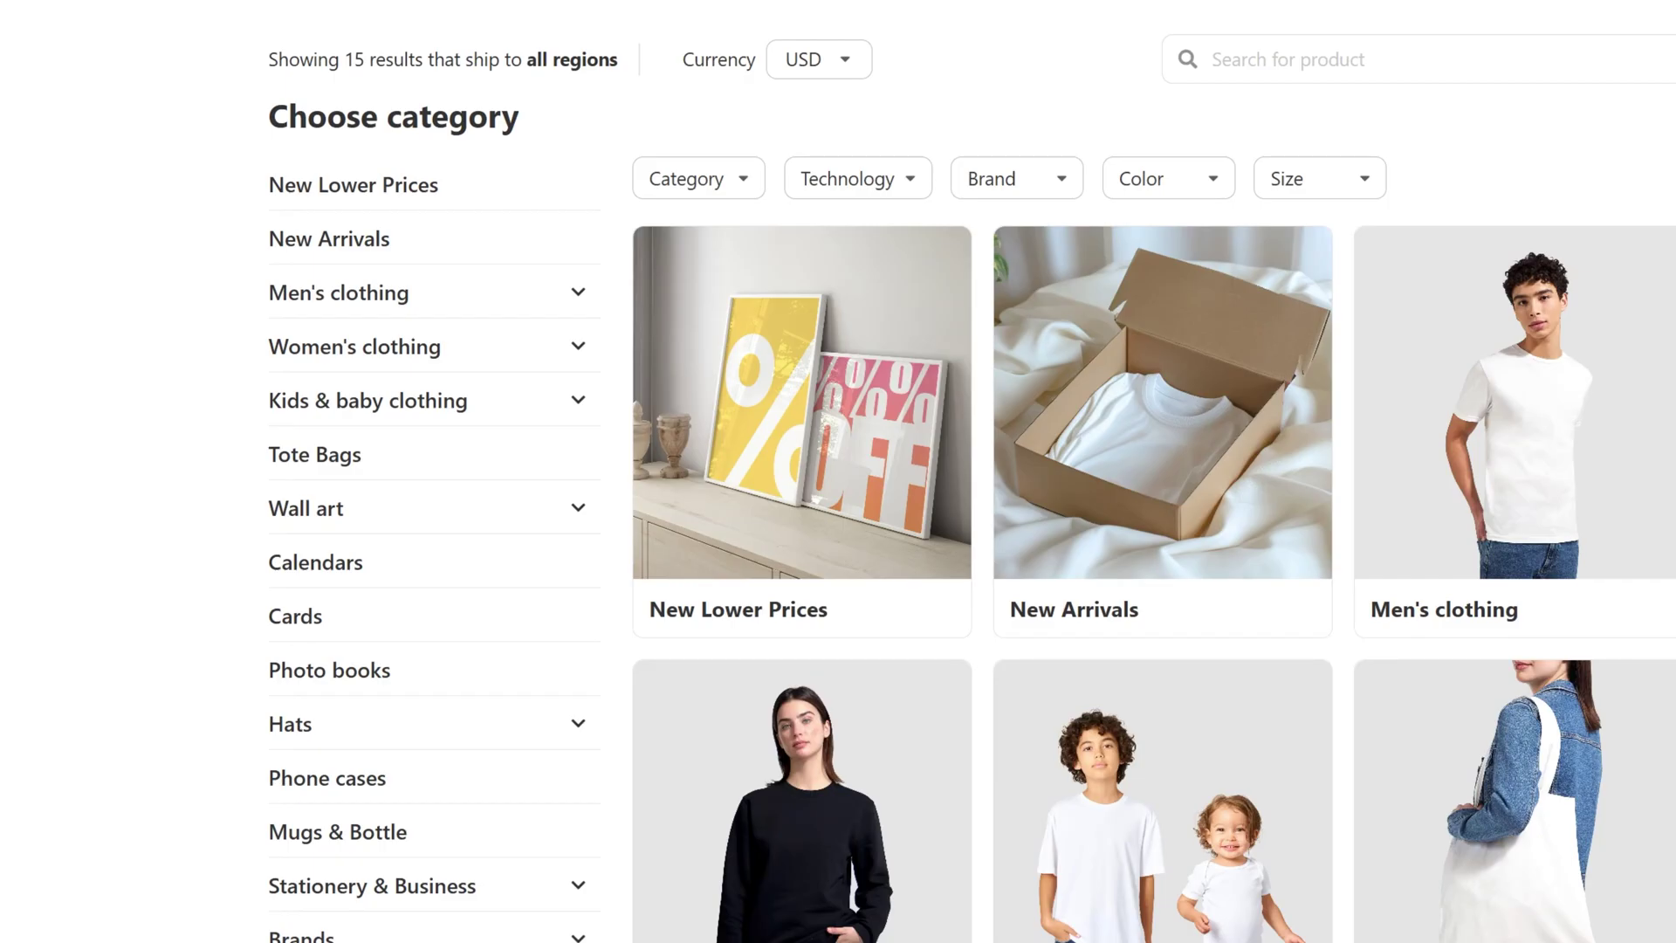
left_click(855, 449)
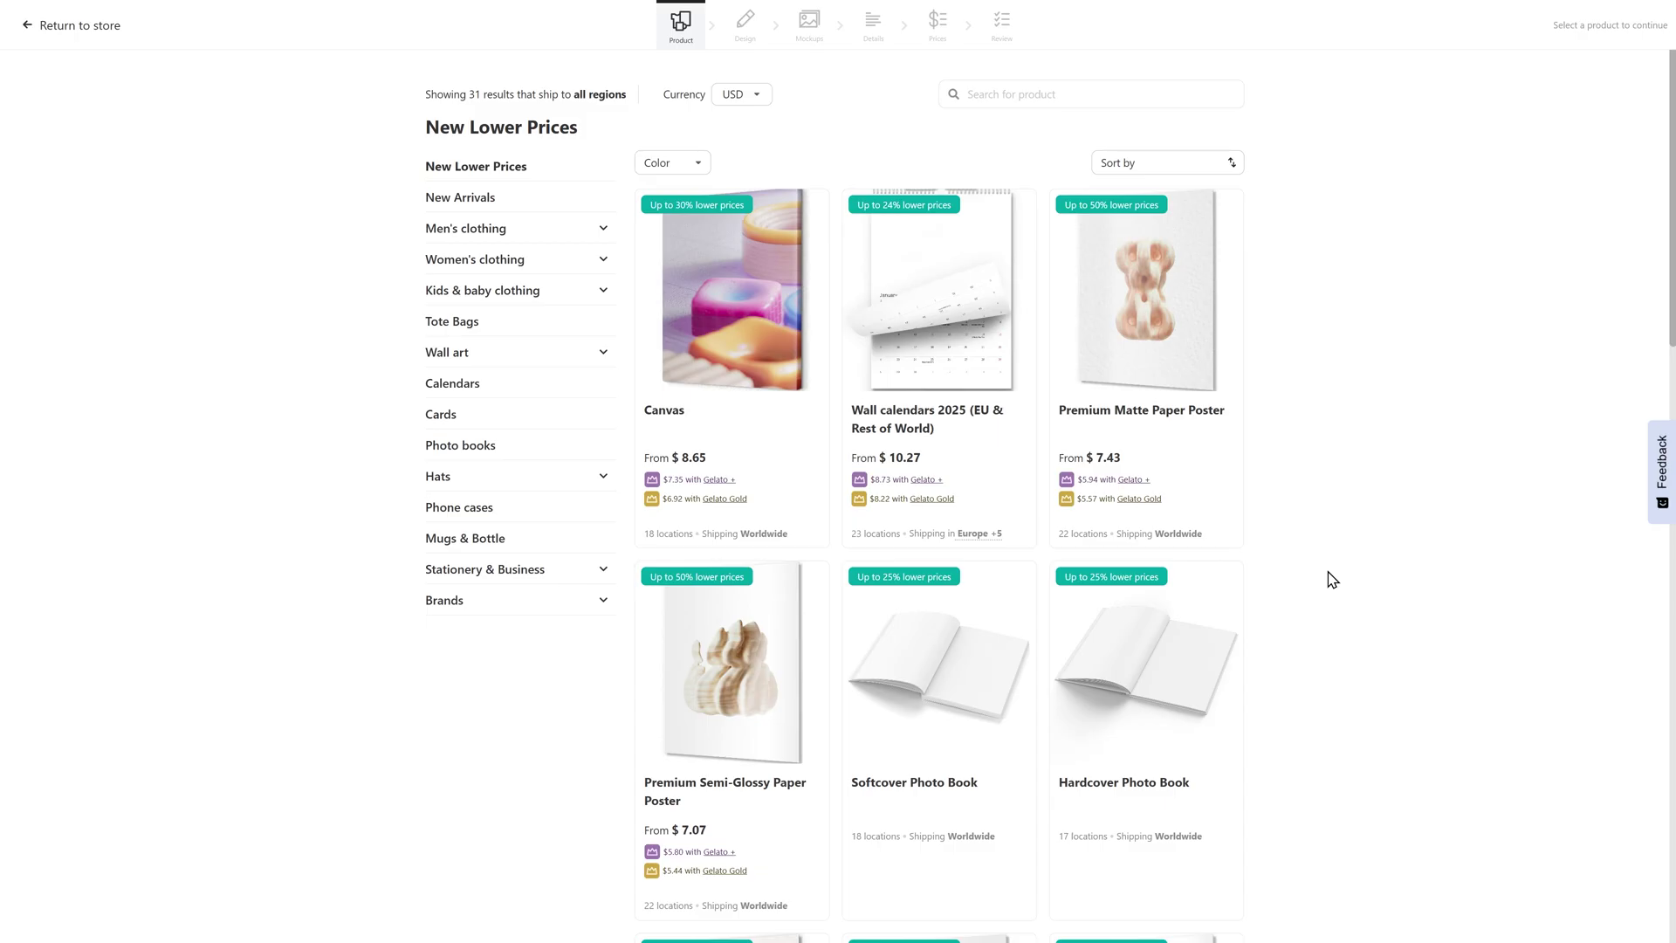
scroll(1332, 579, "down", 4)
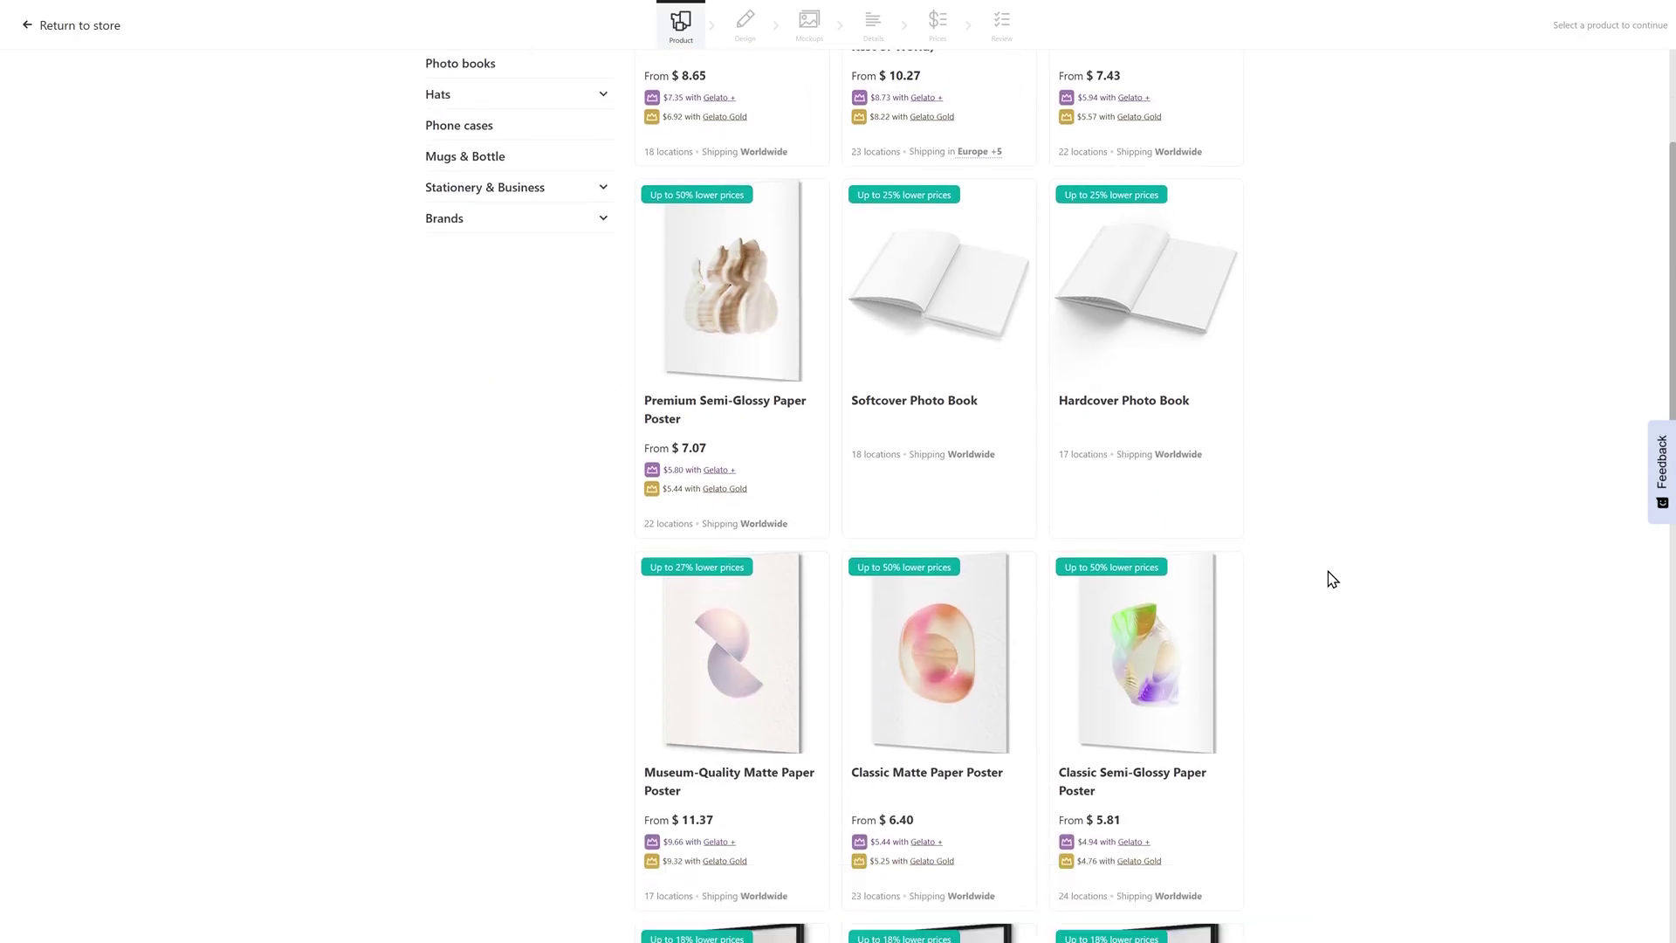
scroll(1331, 579, "down", 5)
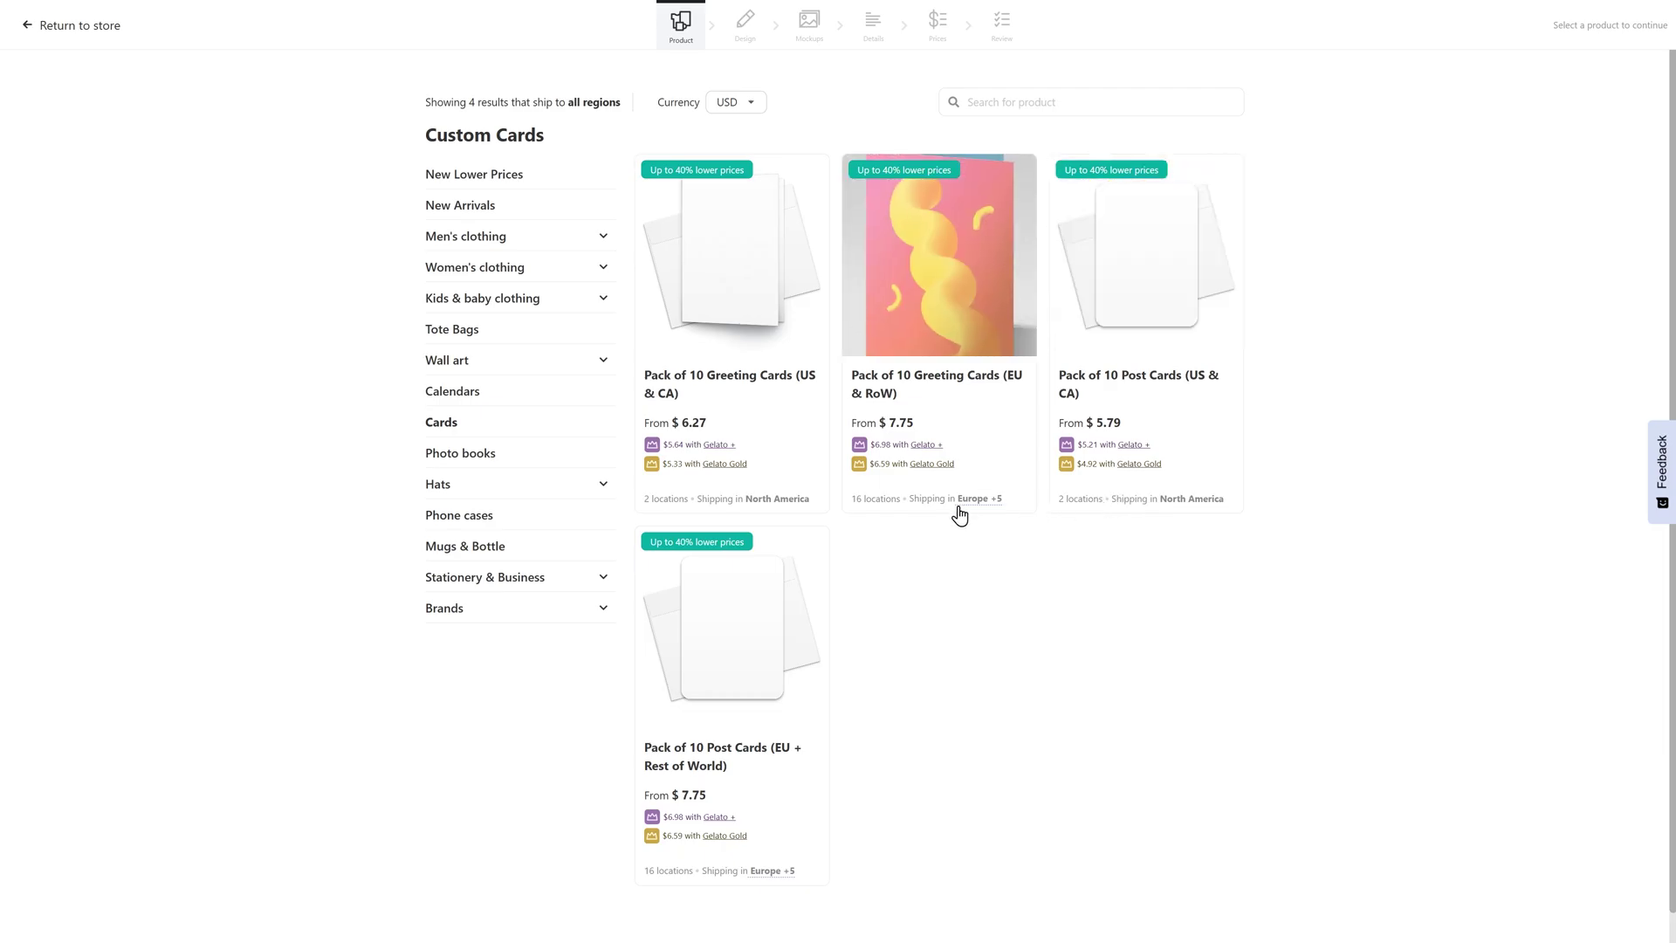
mouse_move(960, 513)
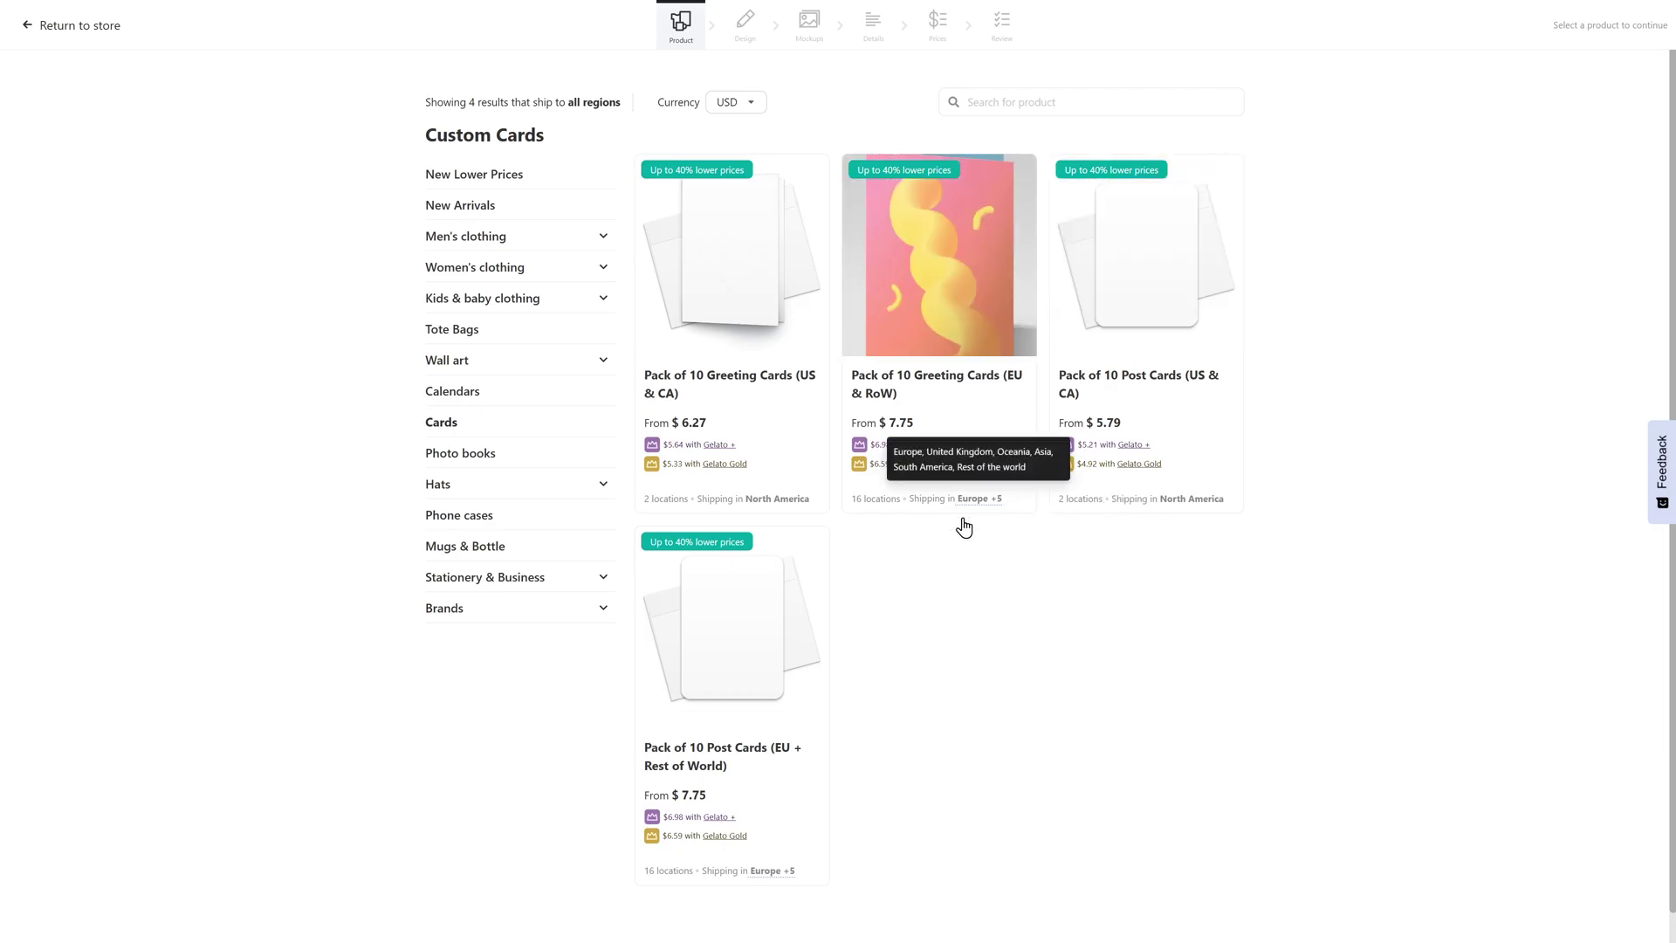
left_click(1135, 417)
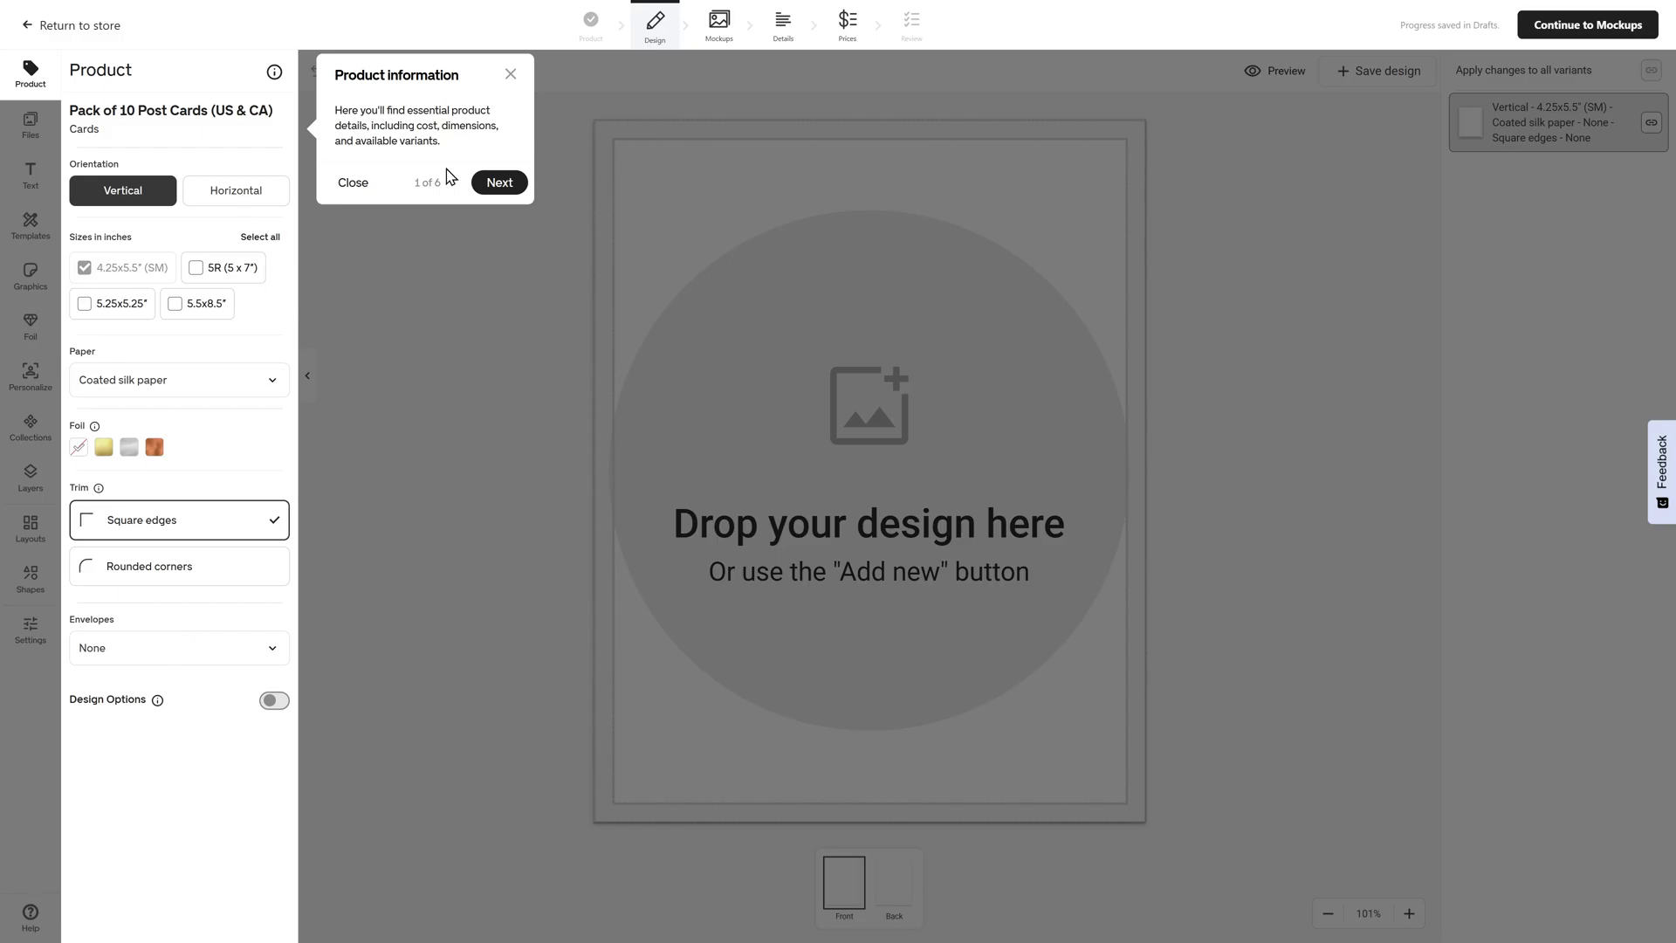
- Go through the design editor's introductory tour, covering product information, designer tools, design templates, preview and product variants
left_click(508, 185)
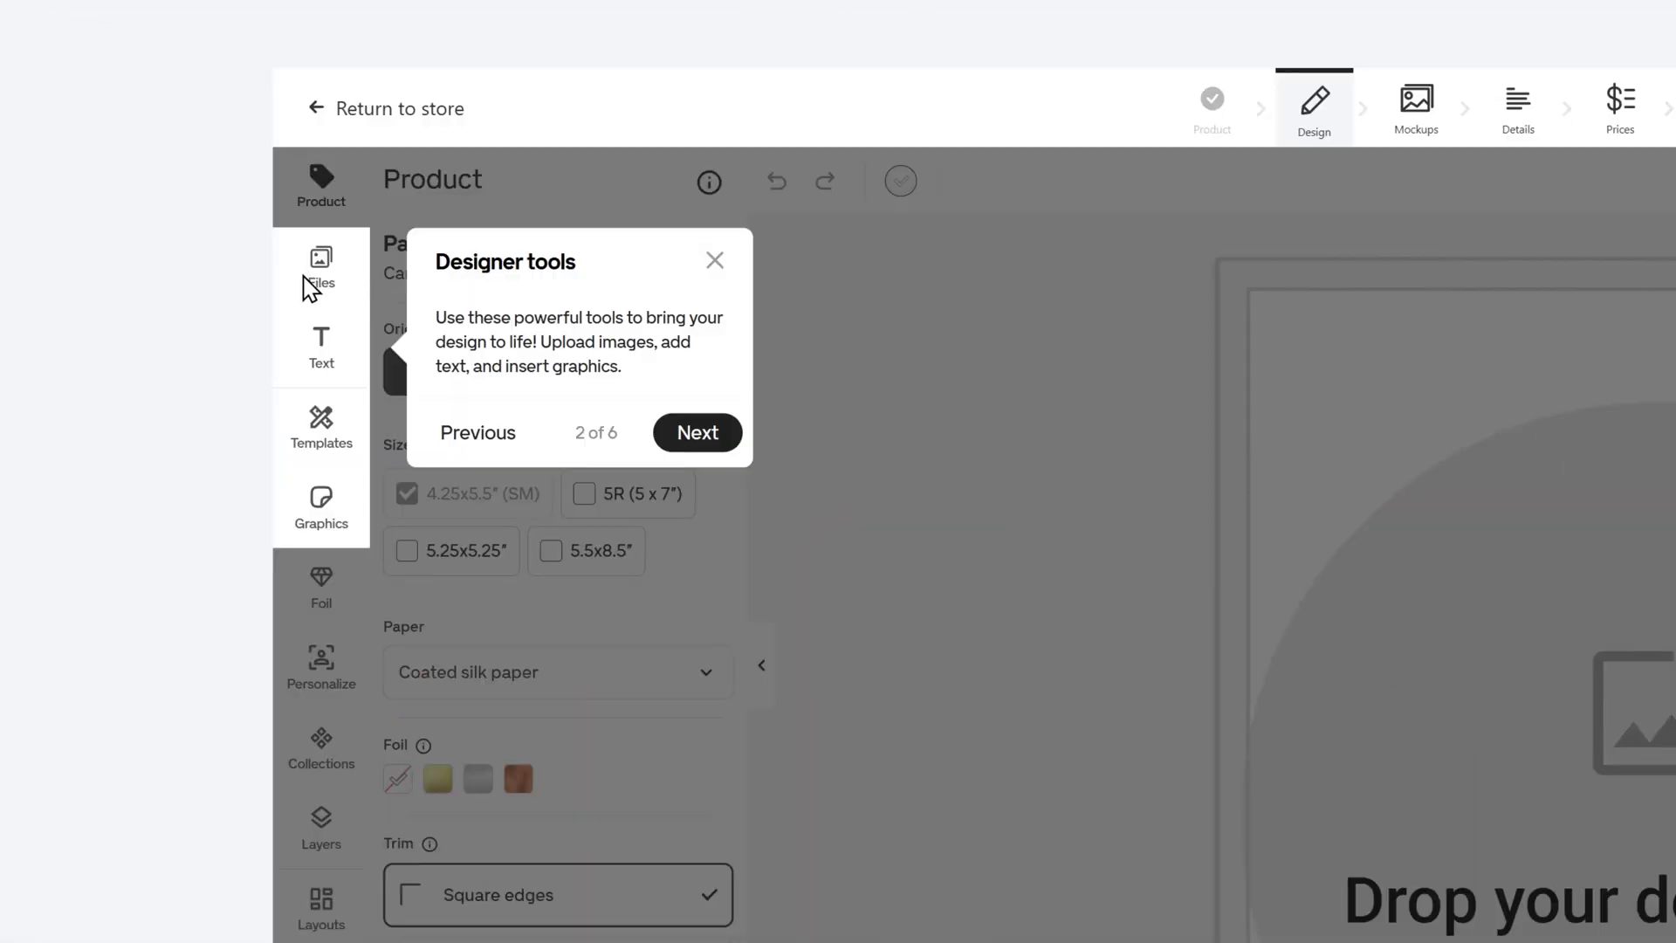
left_click(696, 435)
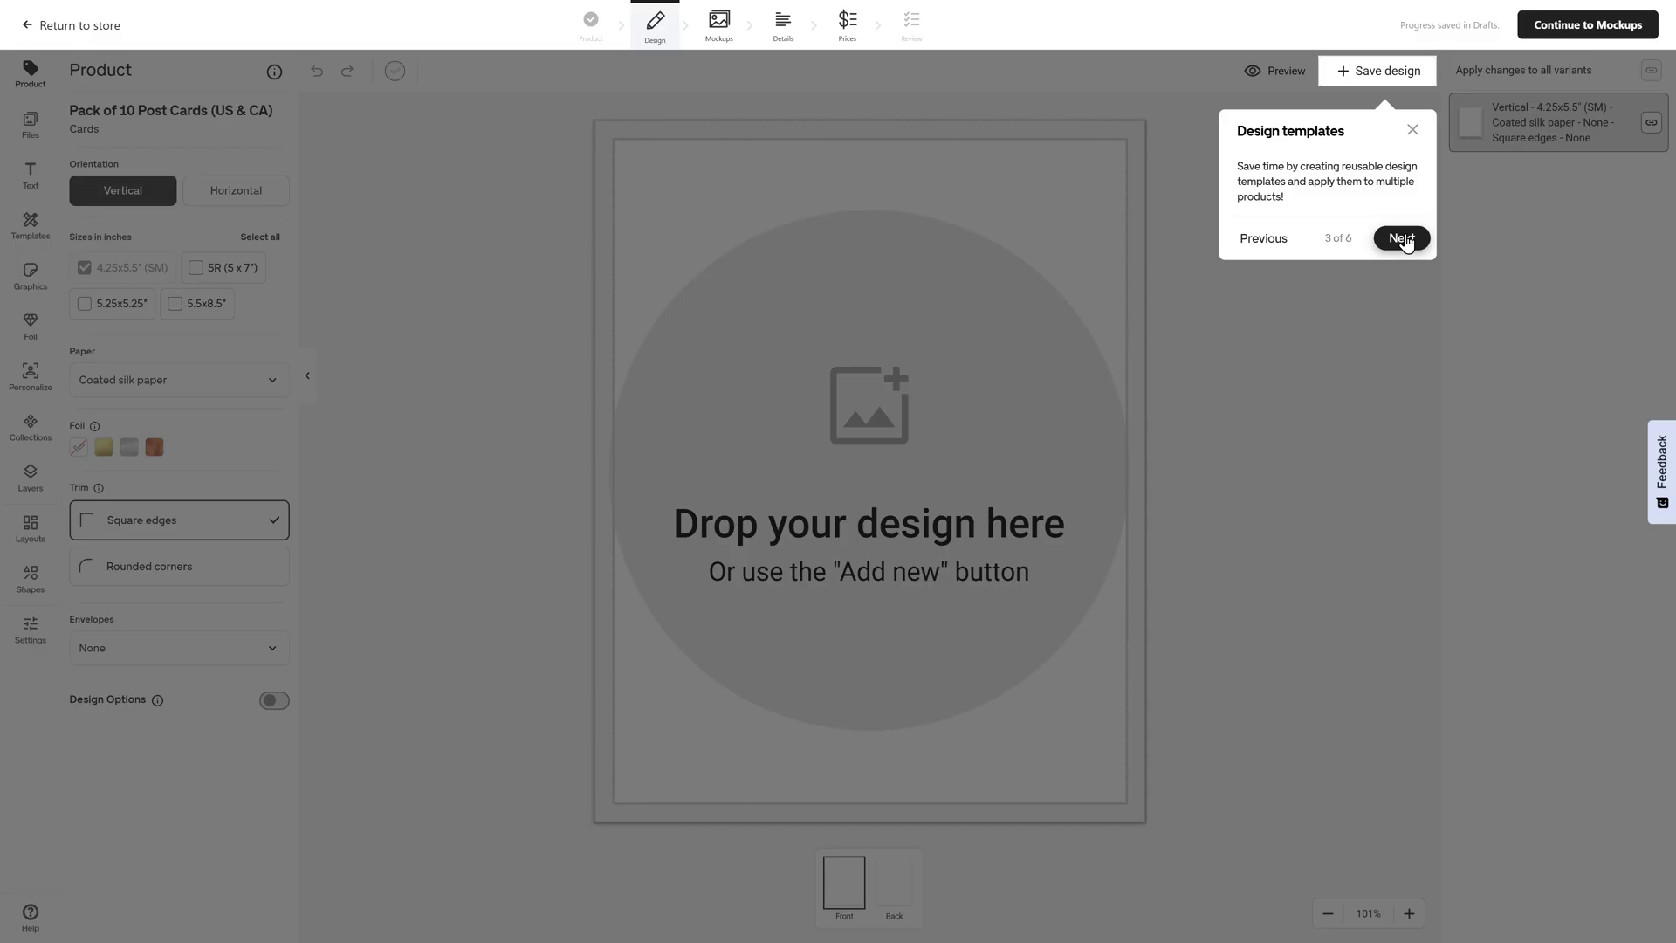
left_click(1152, 576)
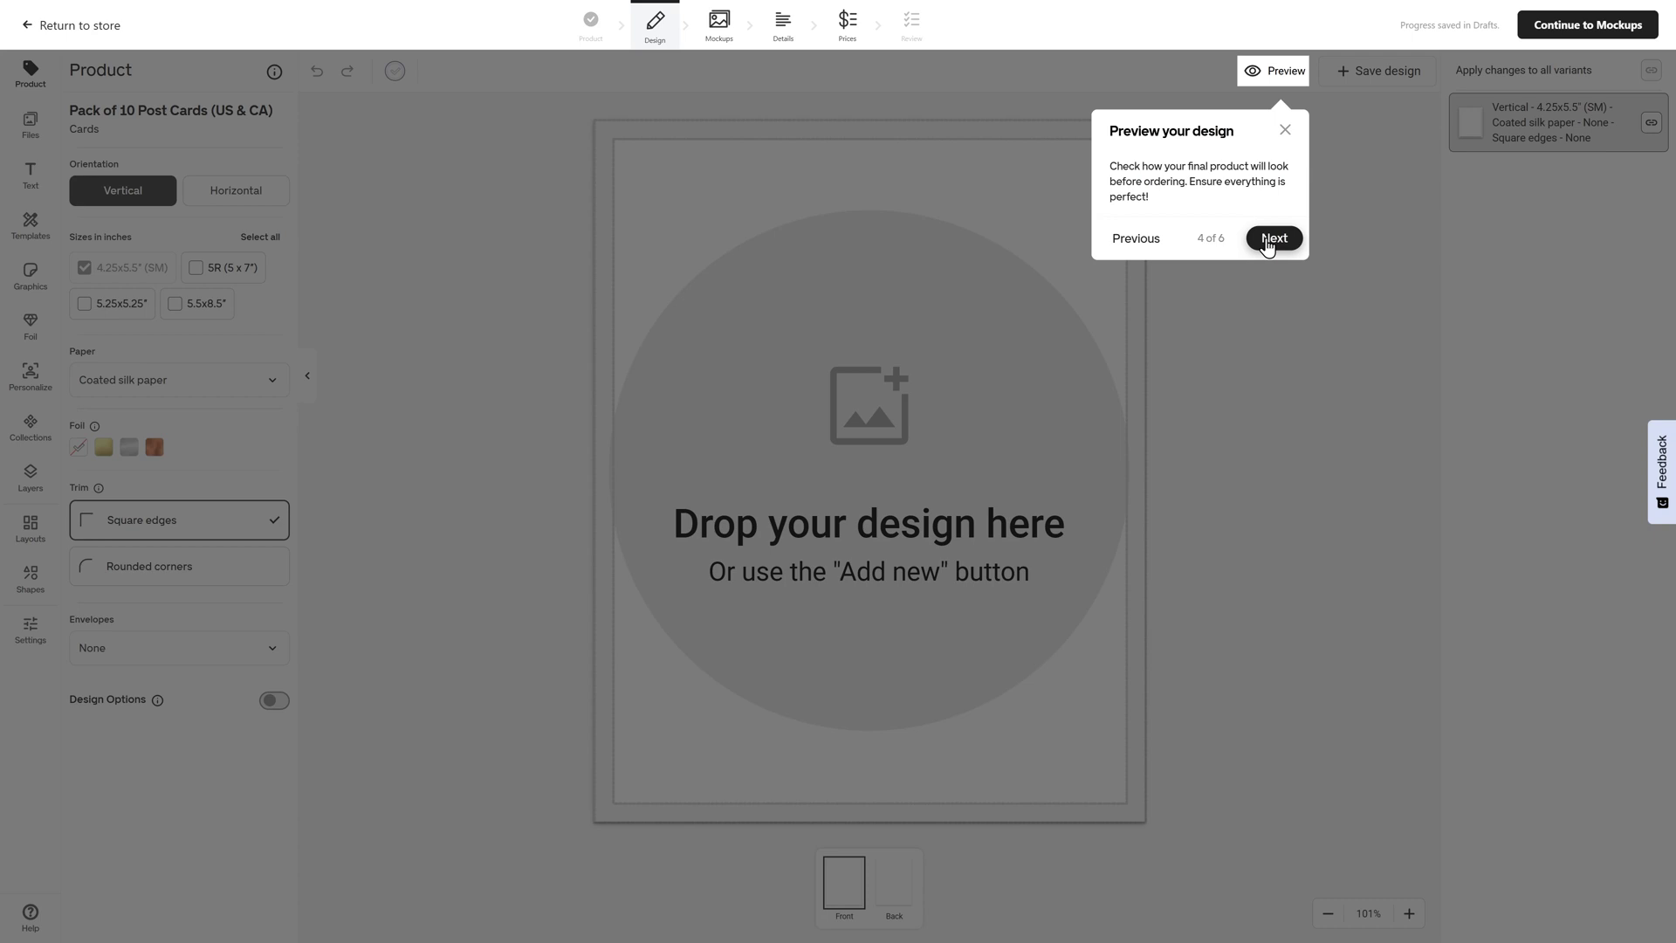
left_click(1274, 239)
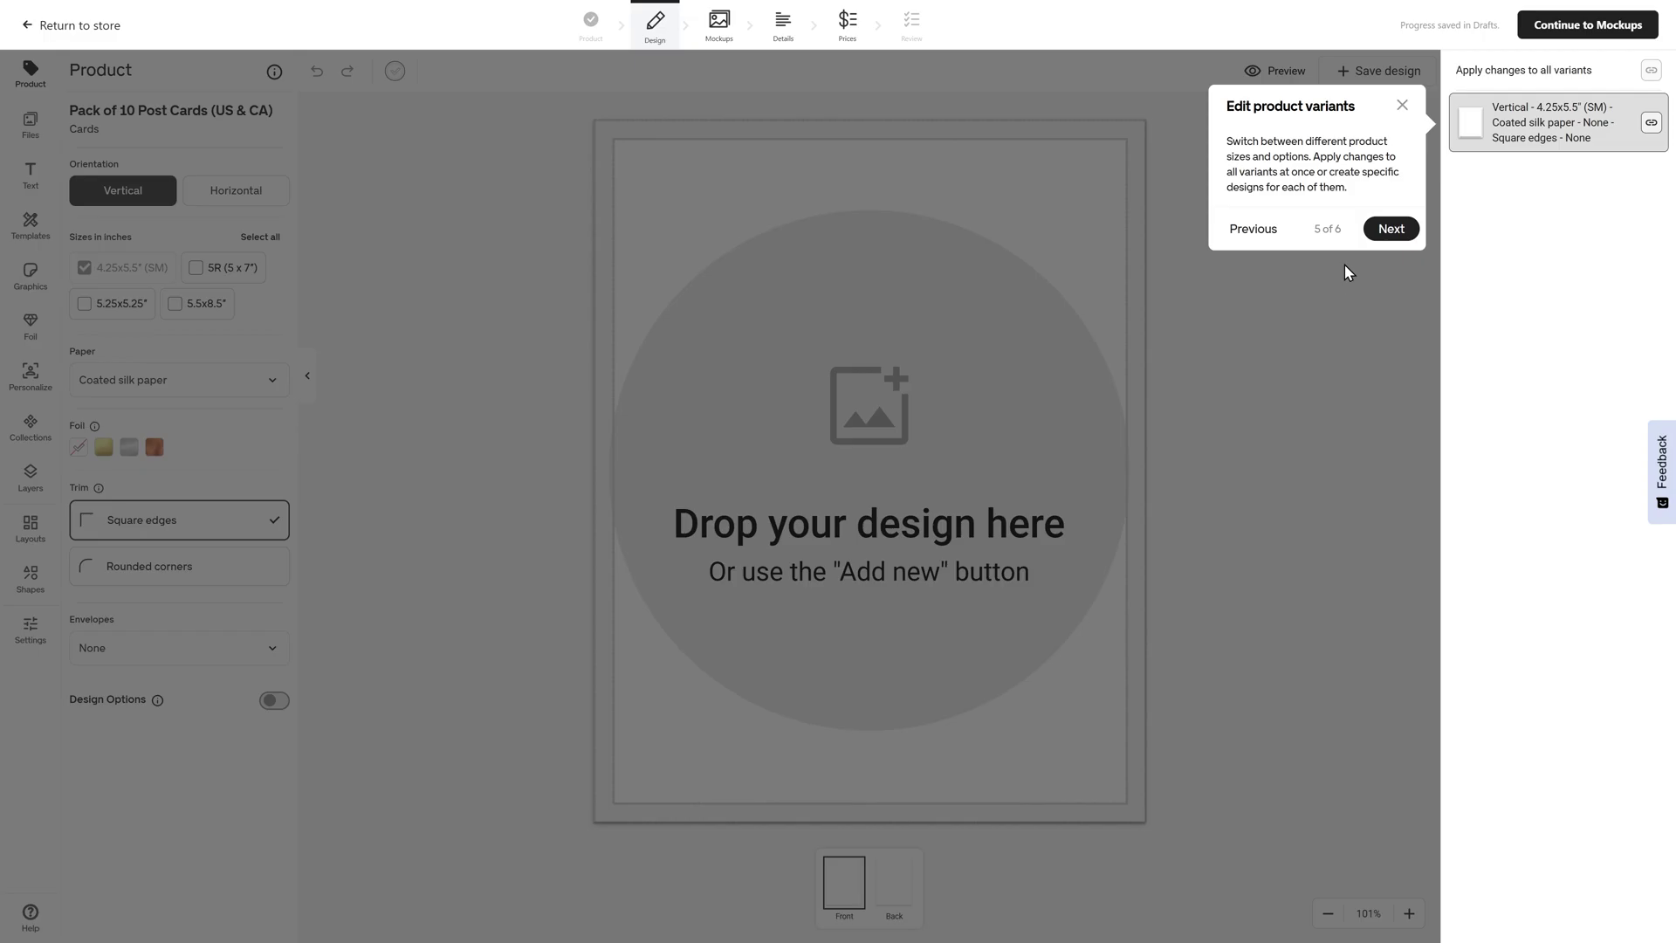
left_click(1392, 229)
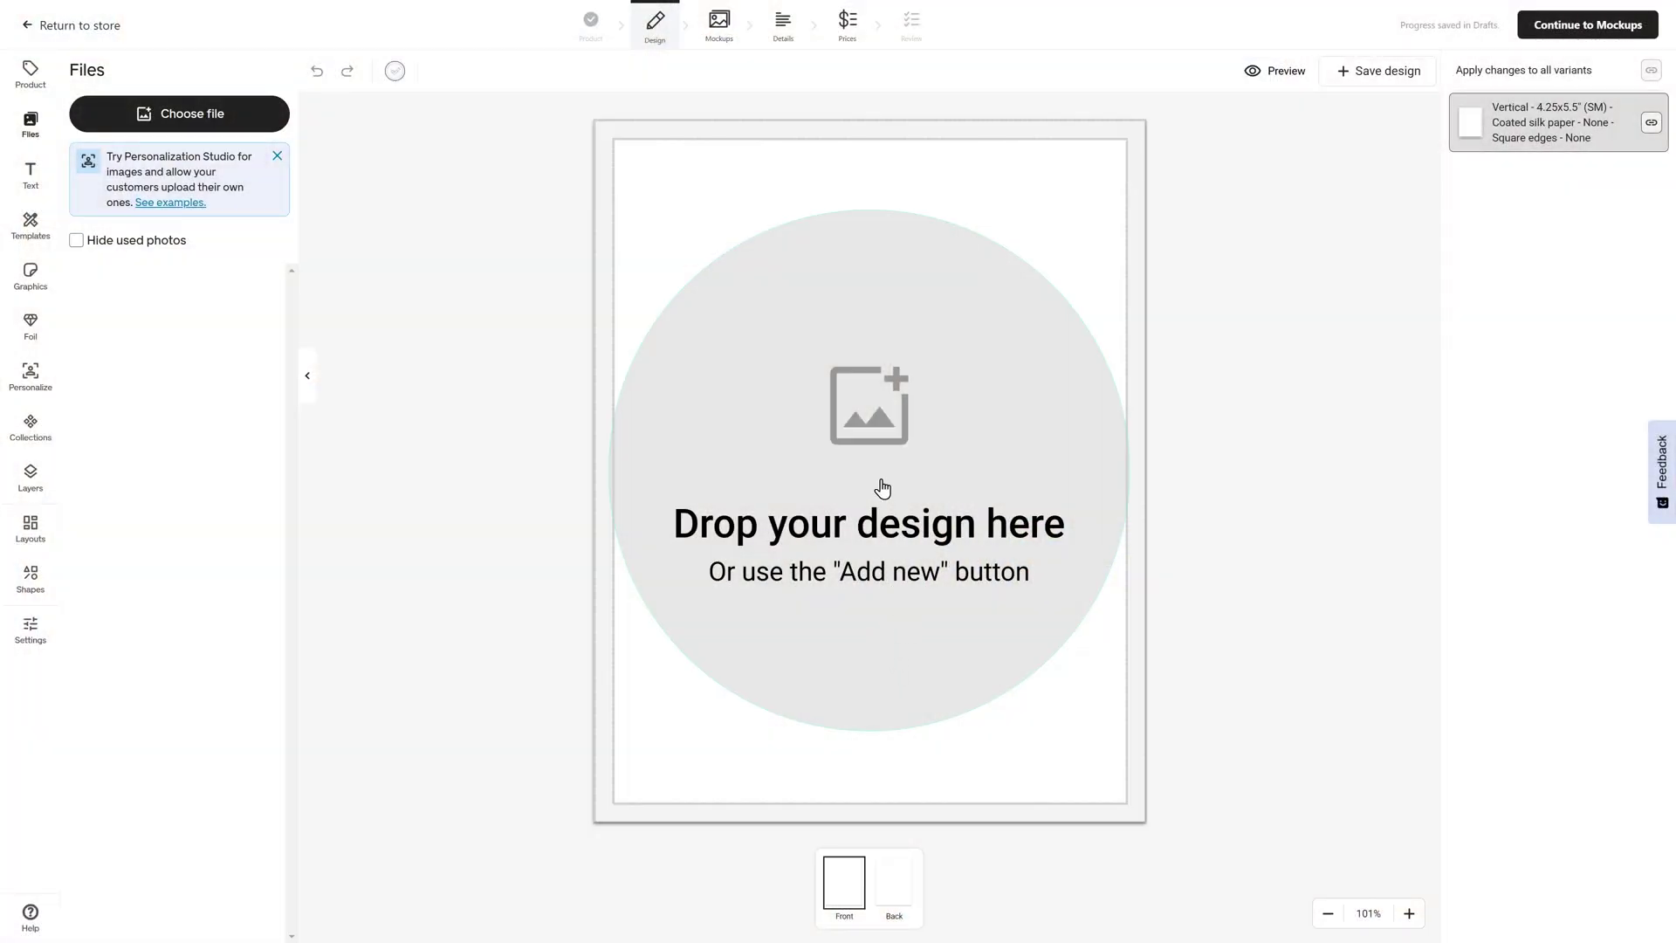
- Place the "Tutorials are my love language" image from the device on the card front and scale it down, centred, to about 76 × 41 mm
left_click(876, 436)
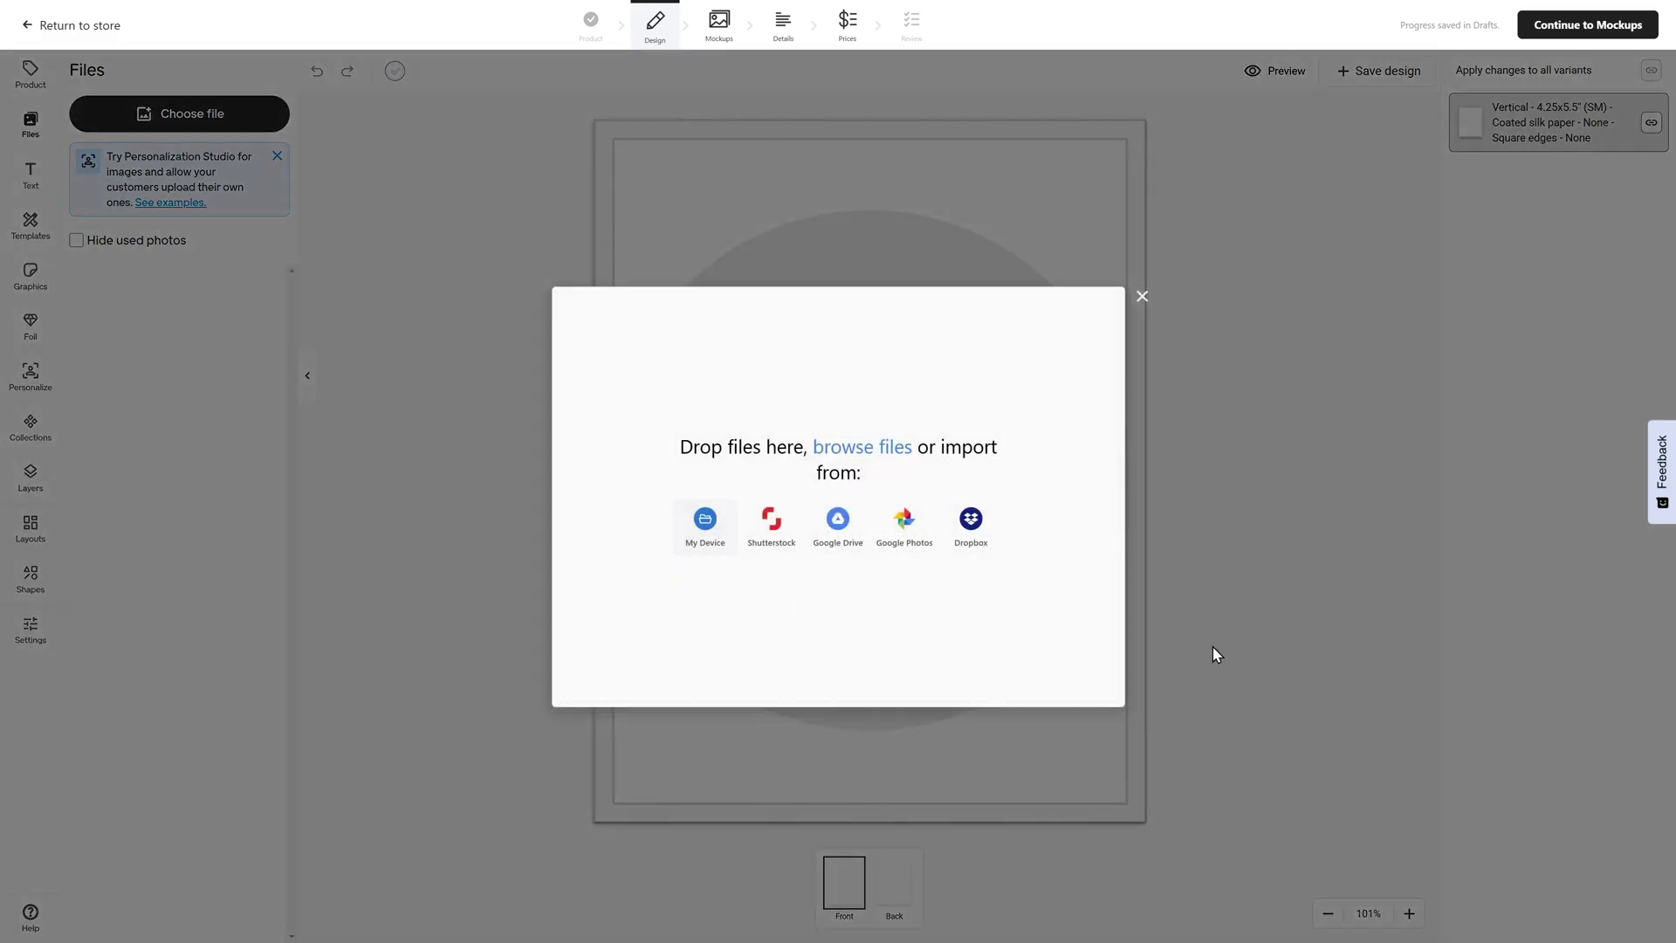
left_click(714, 546)
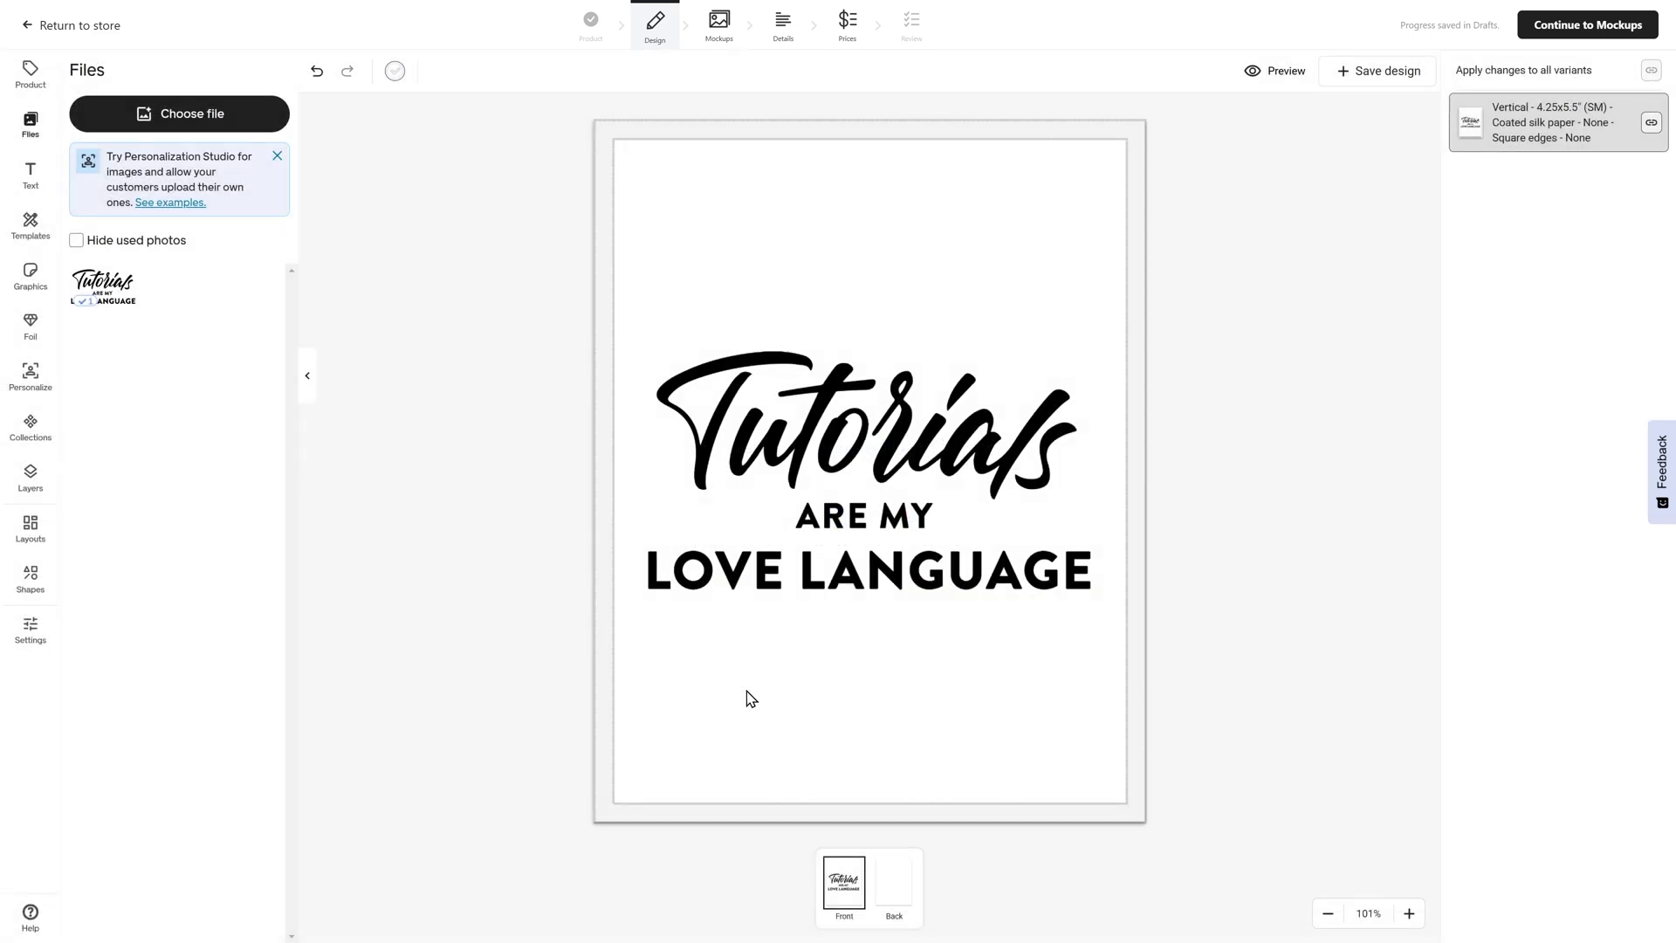
left_click(775, 569)
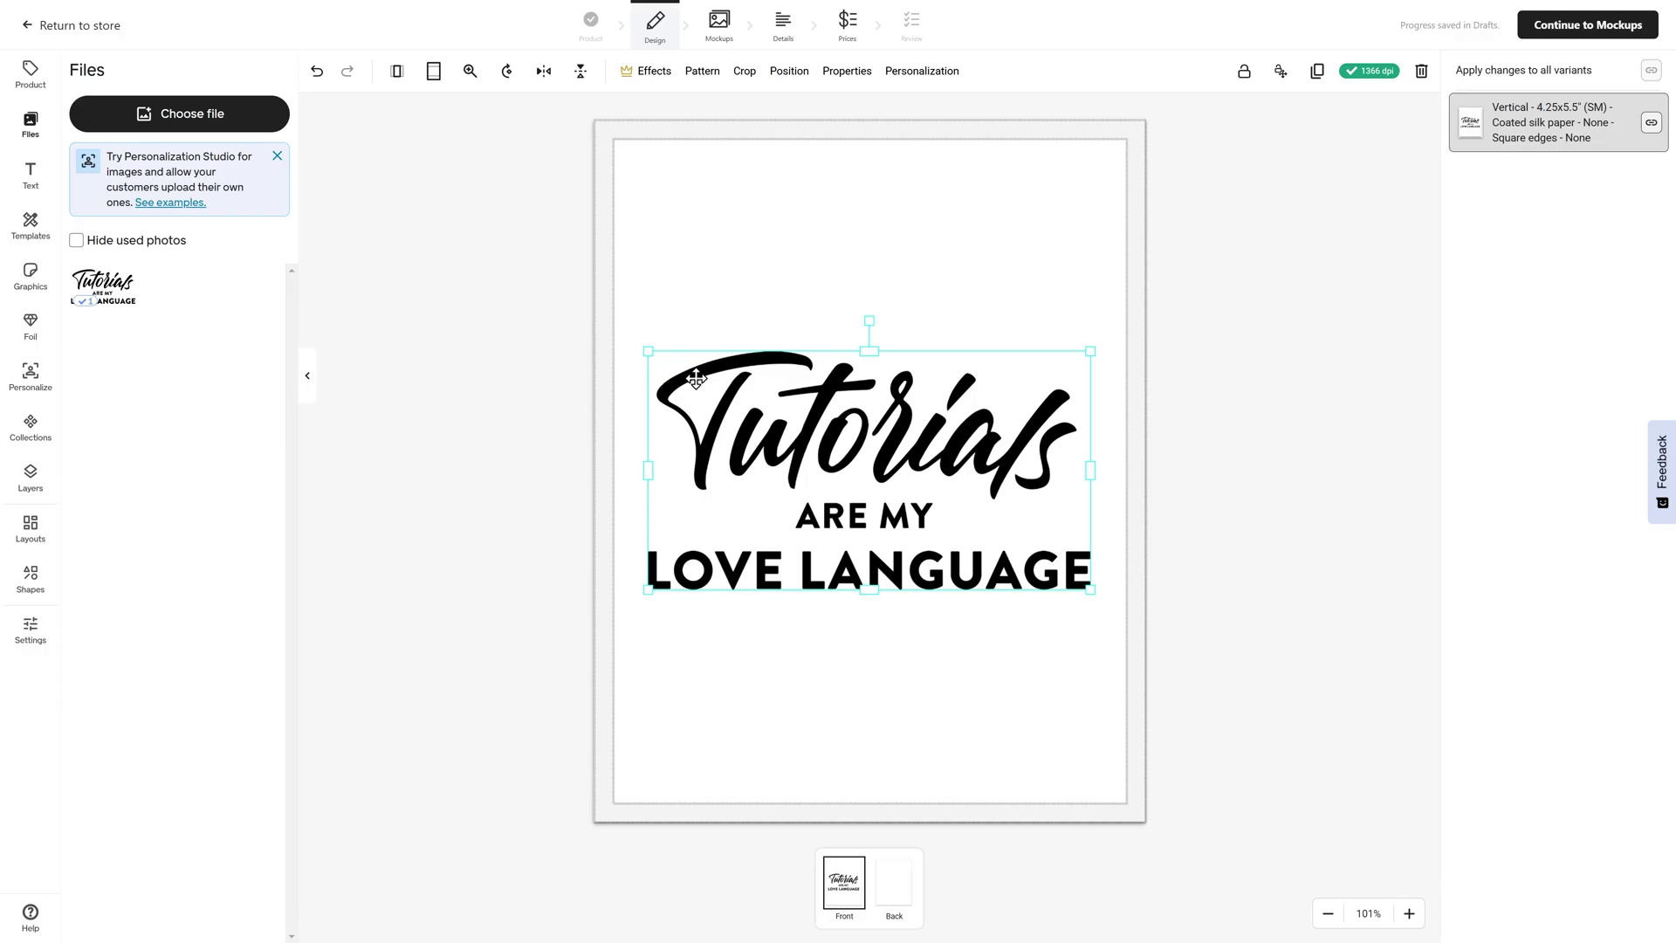
left_click_drag(649, 351, 715, 410)
left_click_drag(916, 531, 884, 511)
left_click(944, 733)
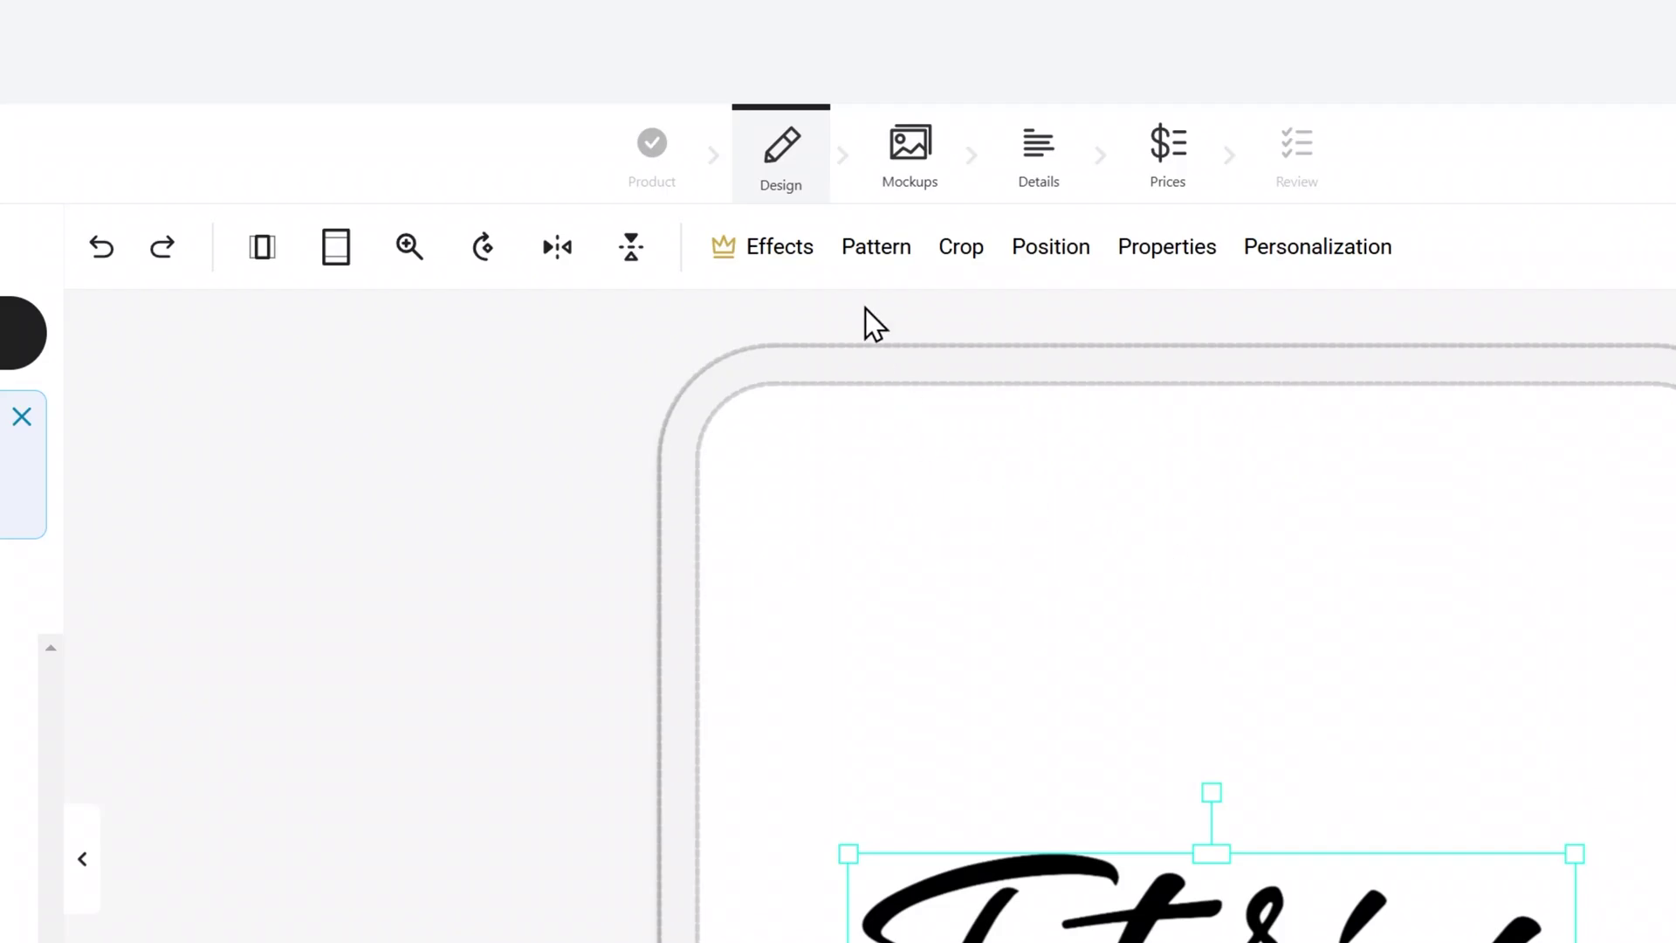
- Try tiling the design as a pattern at scale 2 and look over its effects, position, properties and personalization options
left_click(792, 255)
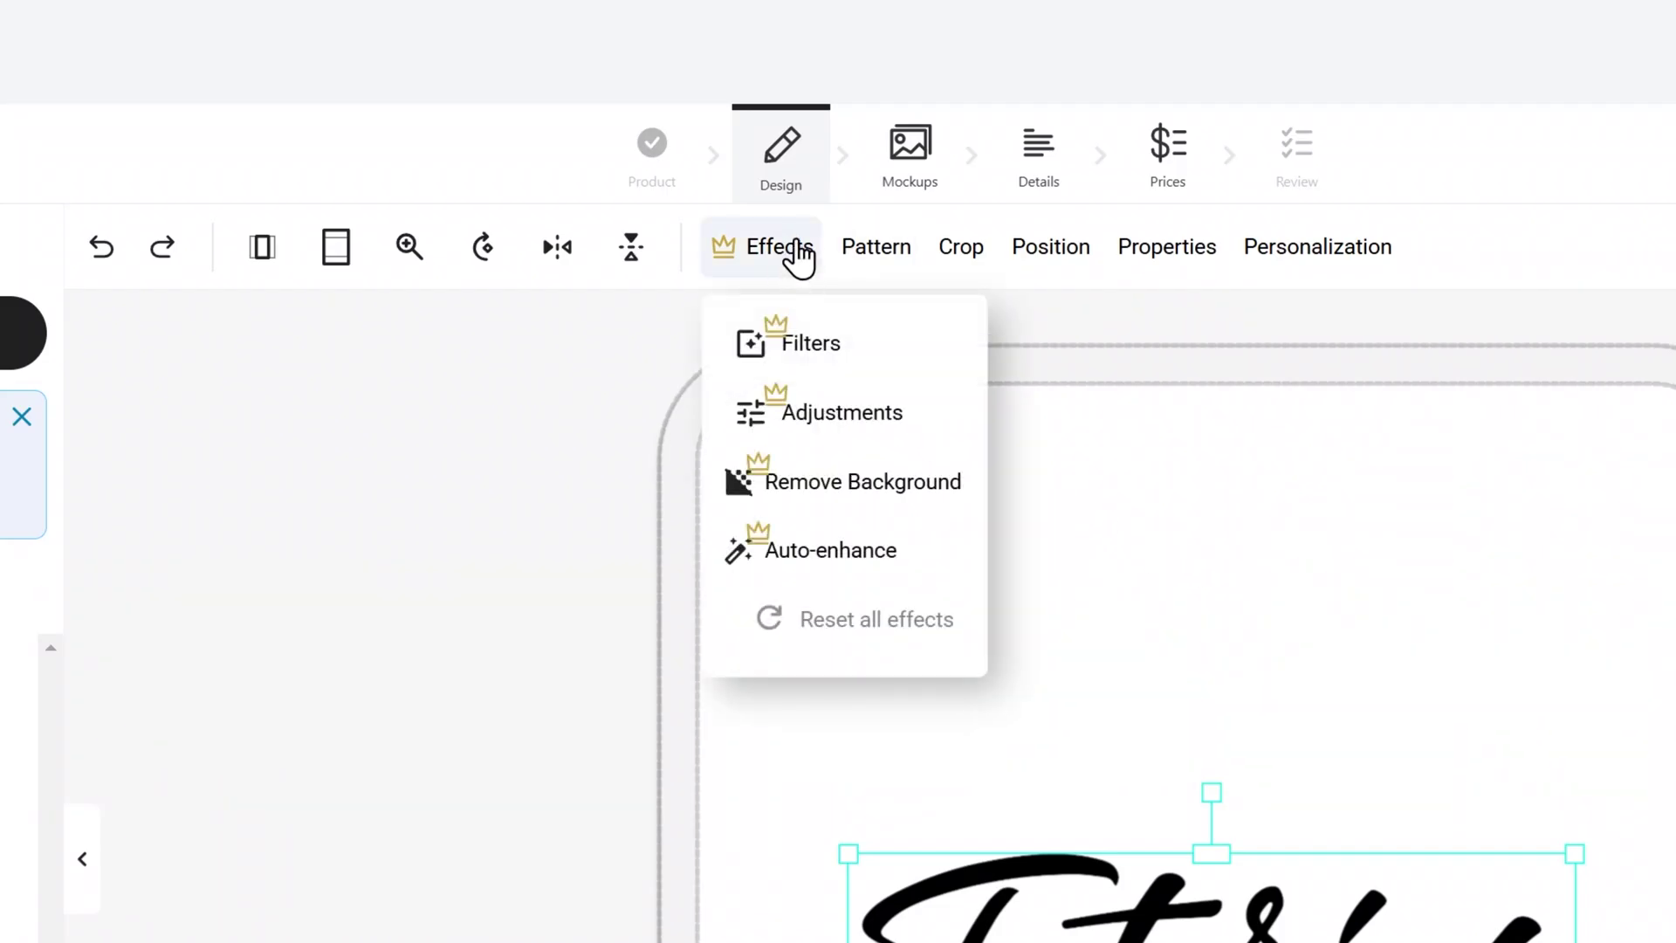
left_click(843, 258)
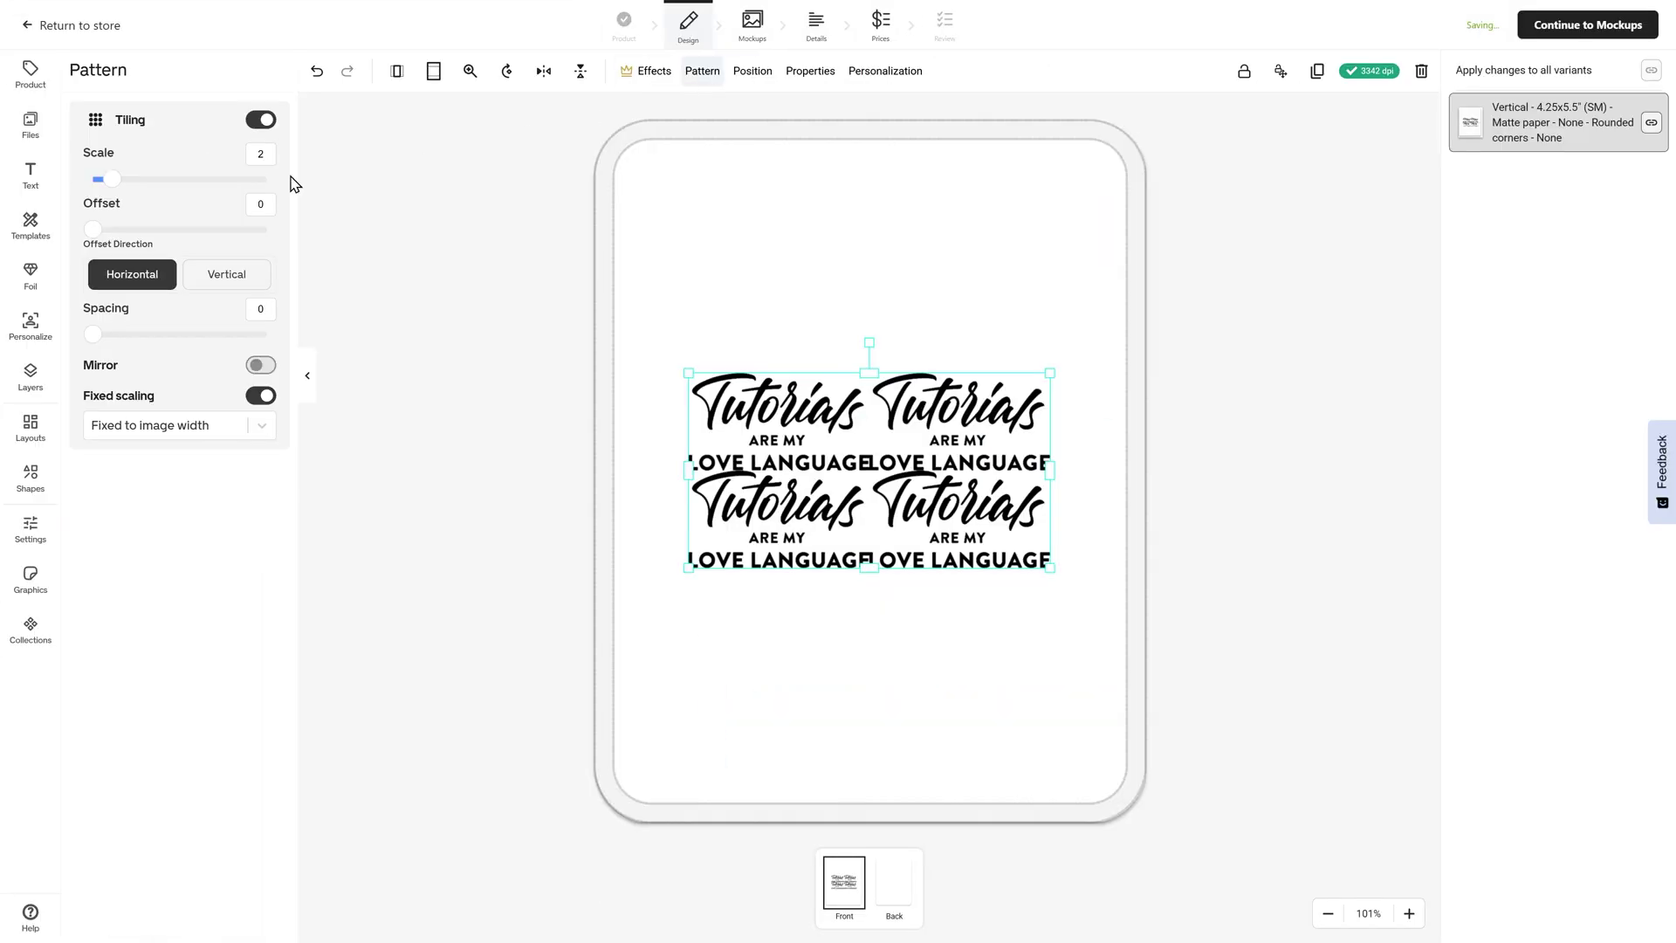
left_click(767, 77)
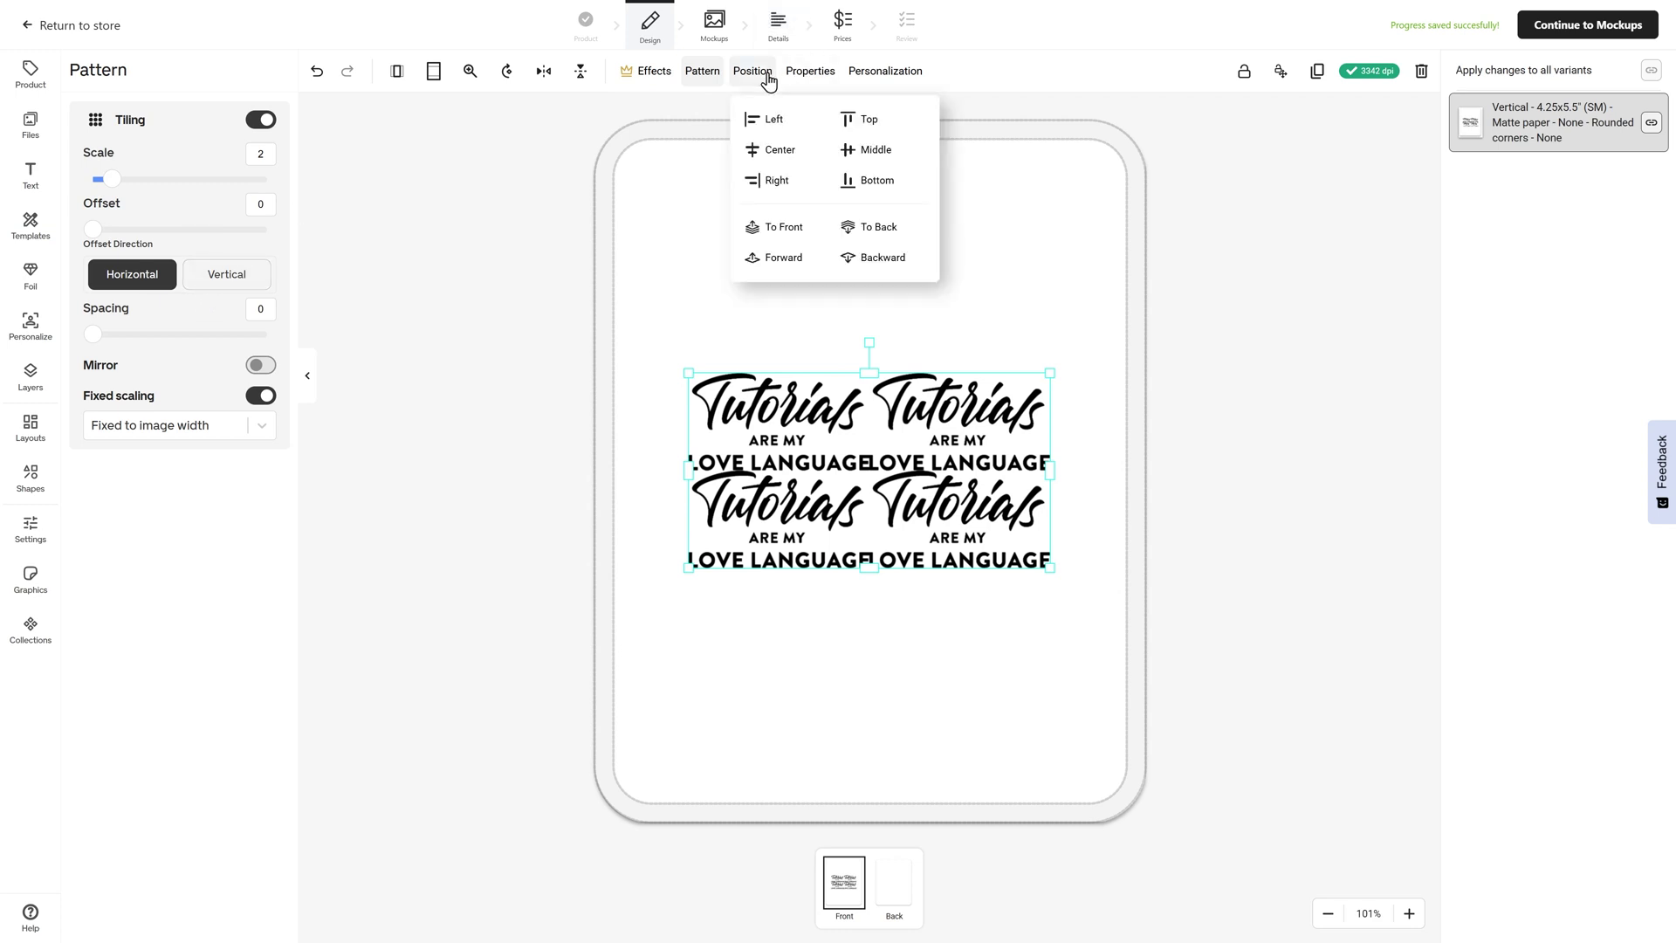
left_click(810, 74)
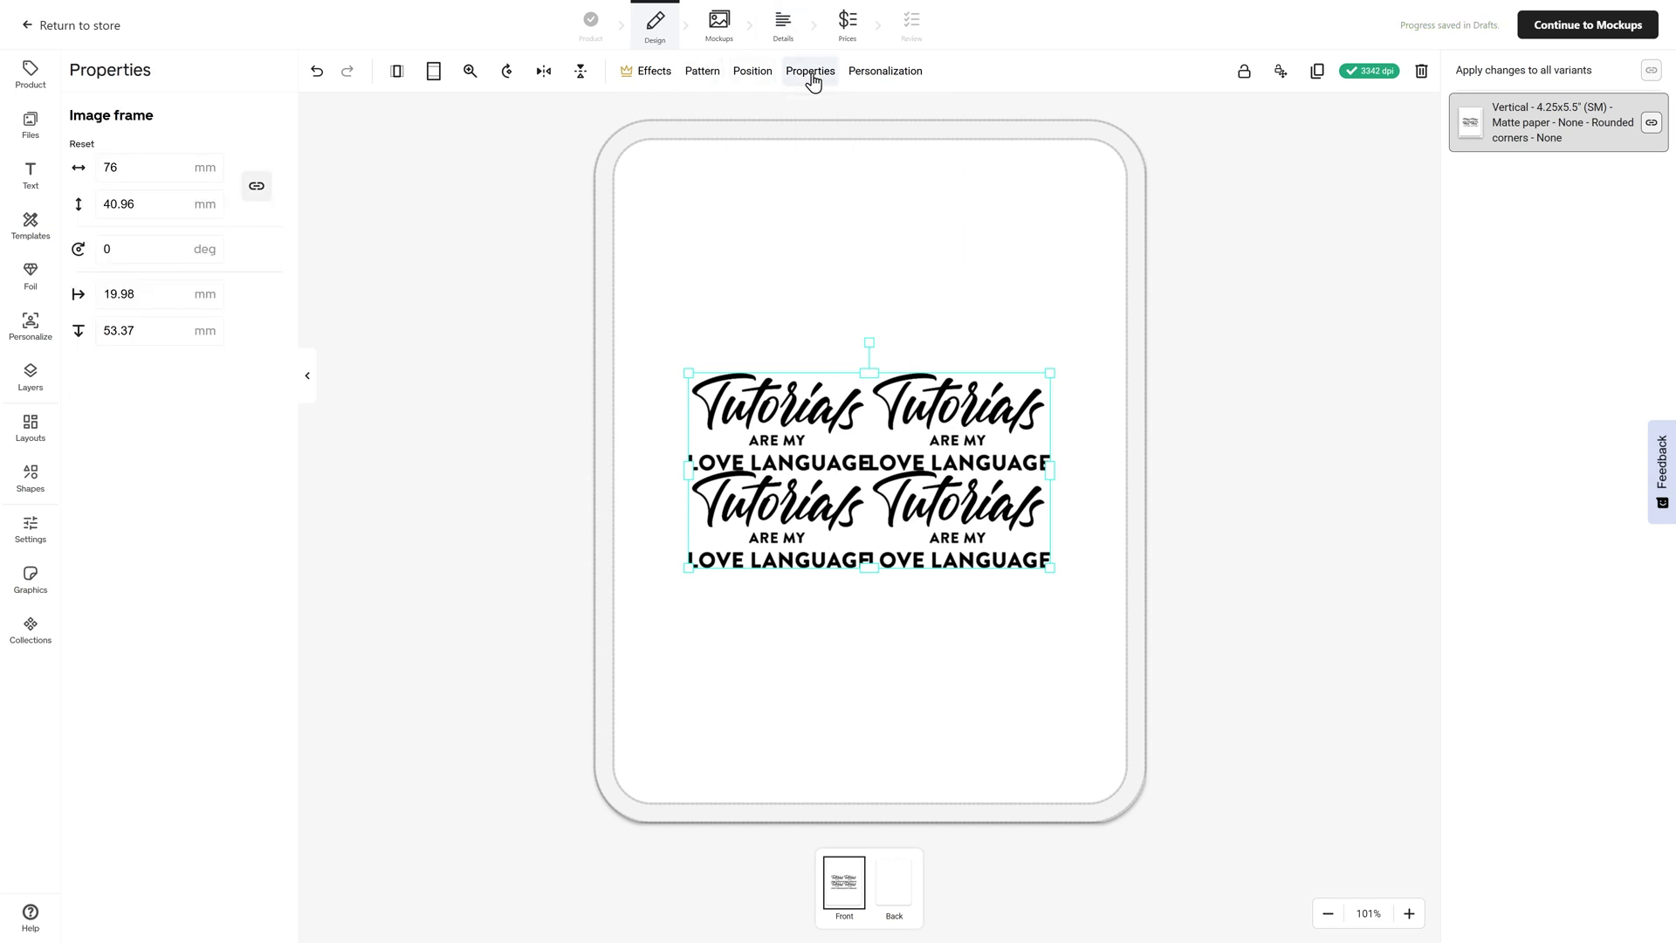
left_click(871, 73)
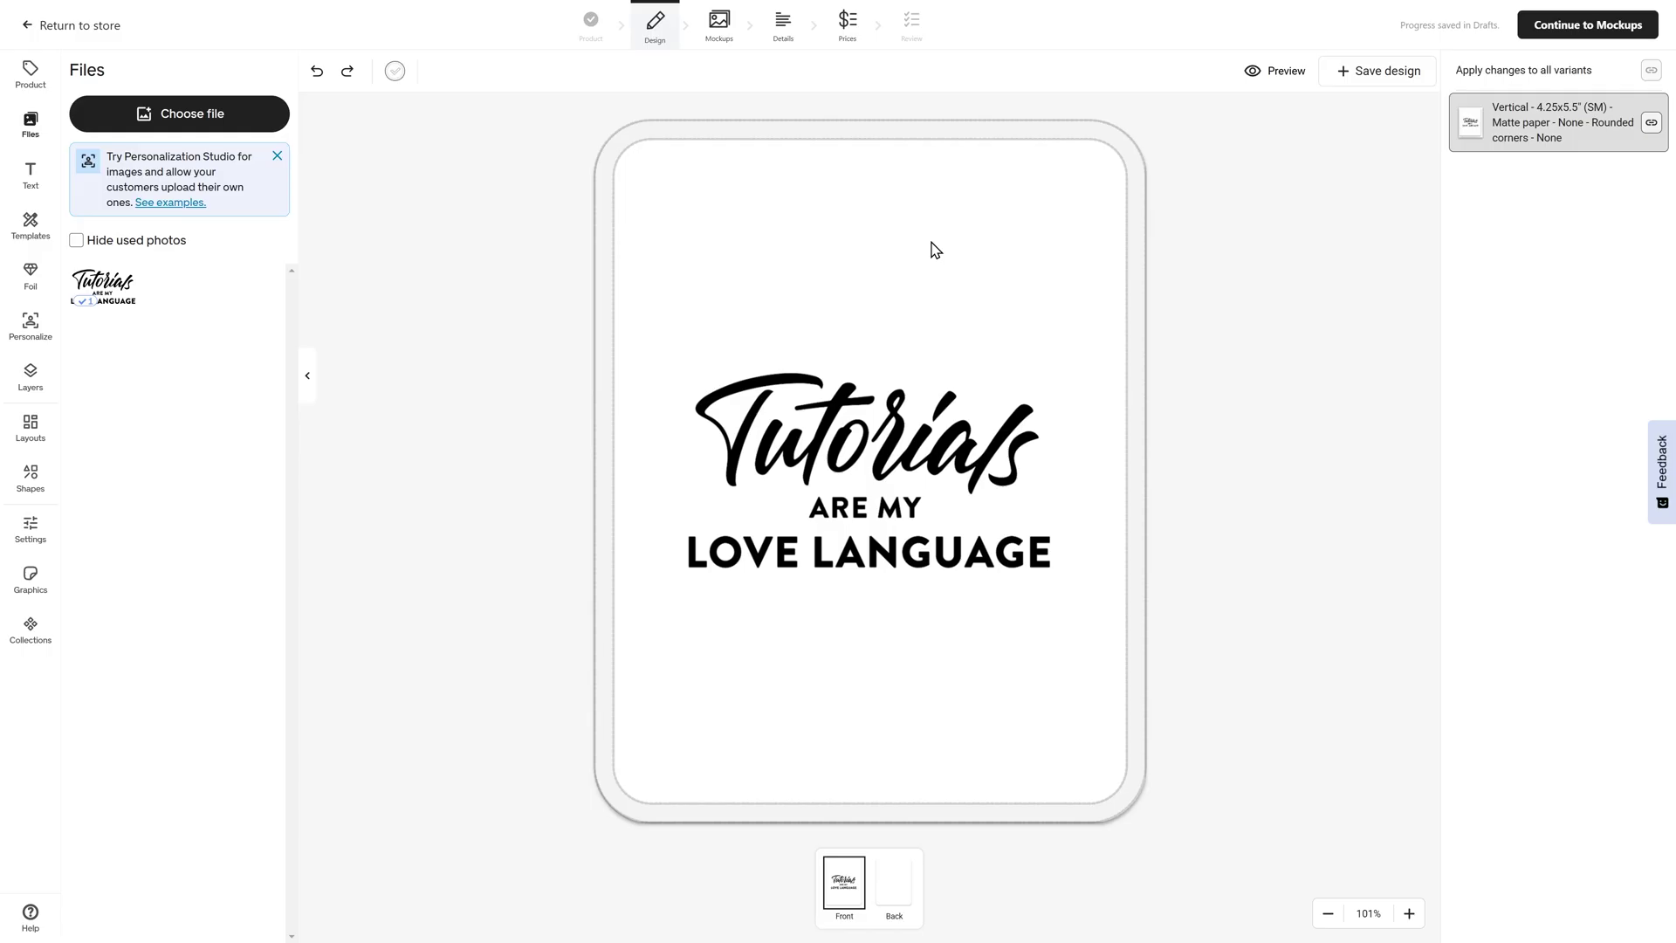
- Make the third mockup the primary image, deselect the angled card mockup, and continue past the product details to pricing
left_click(714, 37)
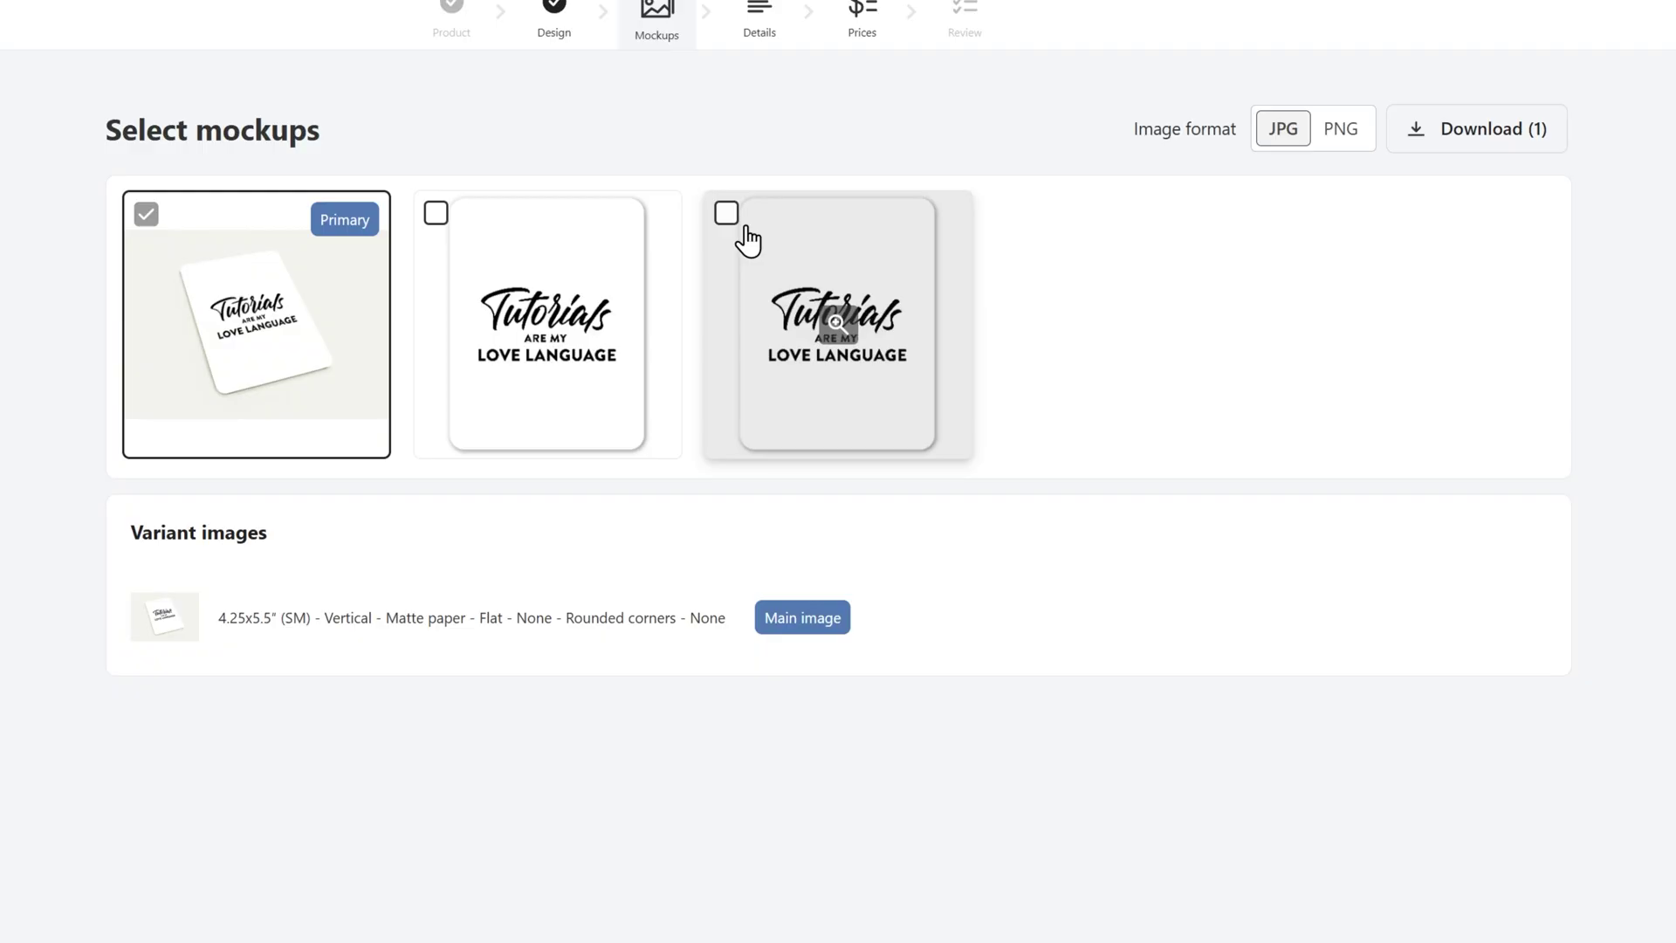
left_click(726, 214)
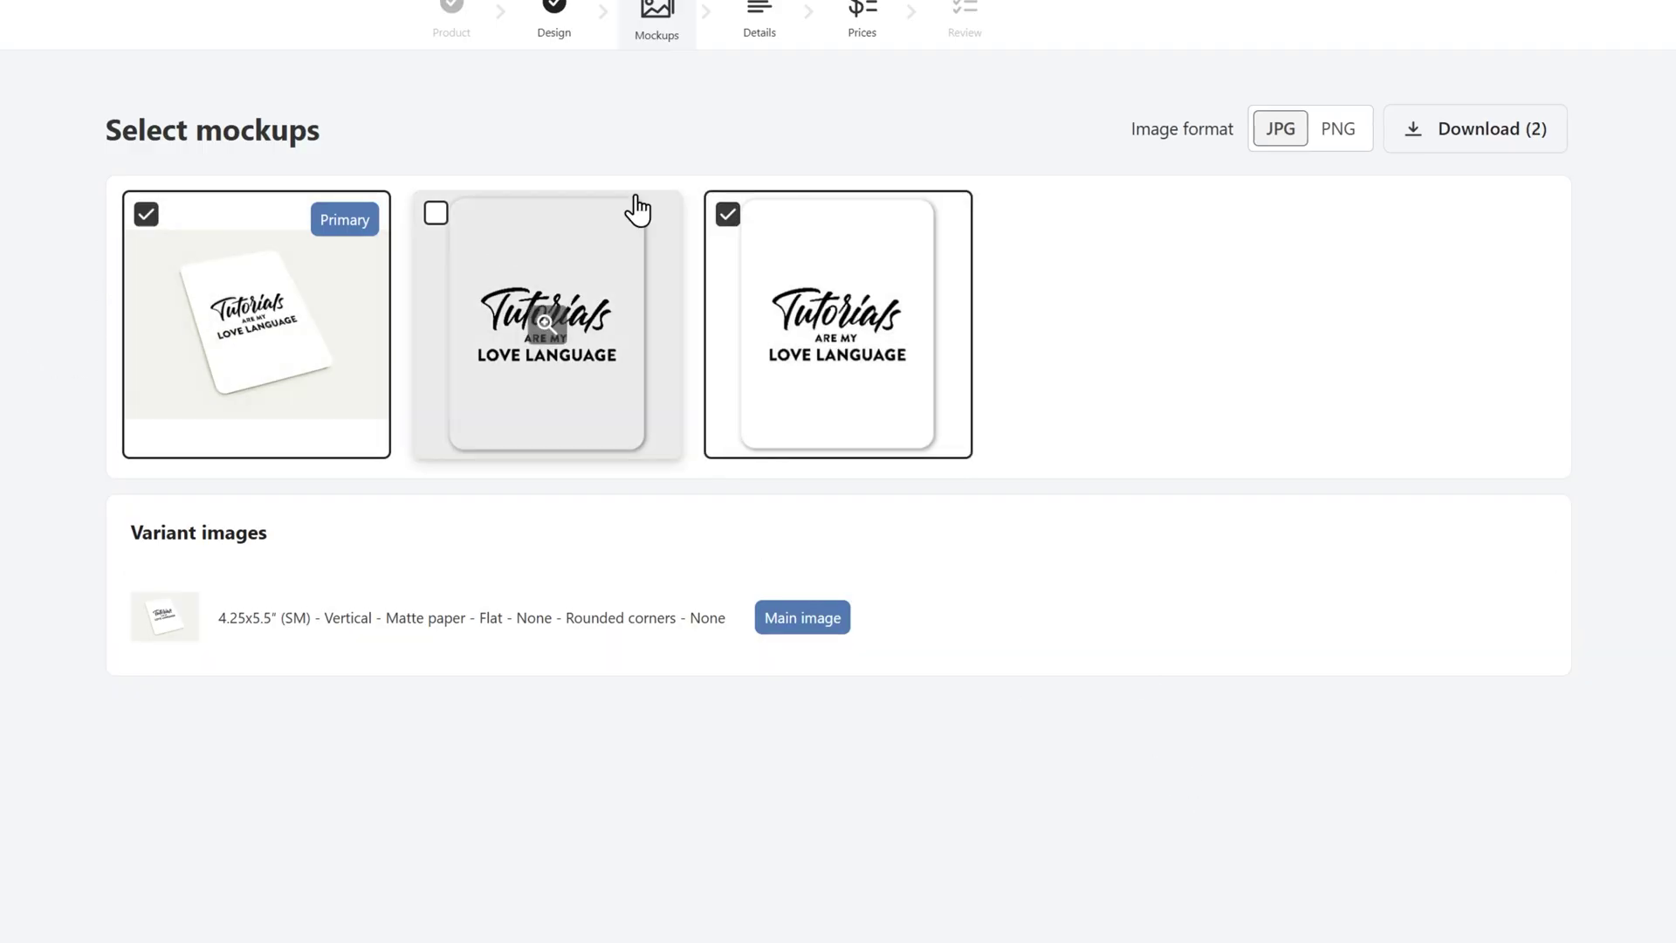
left_click(888, 229)
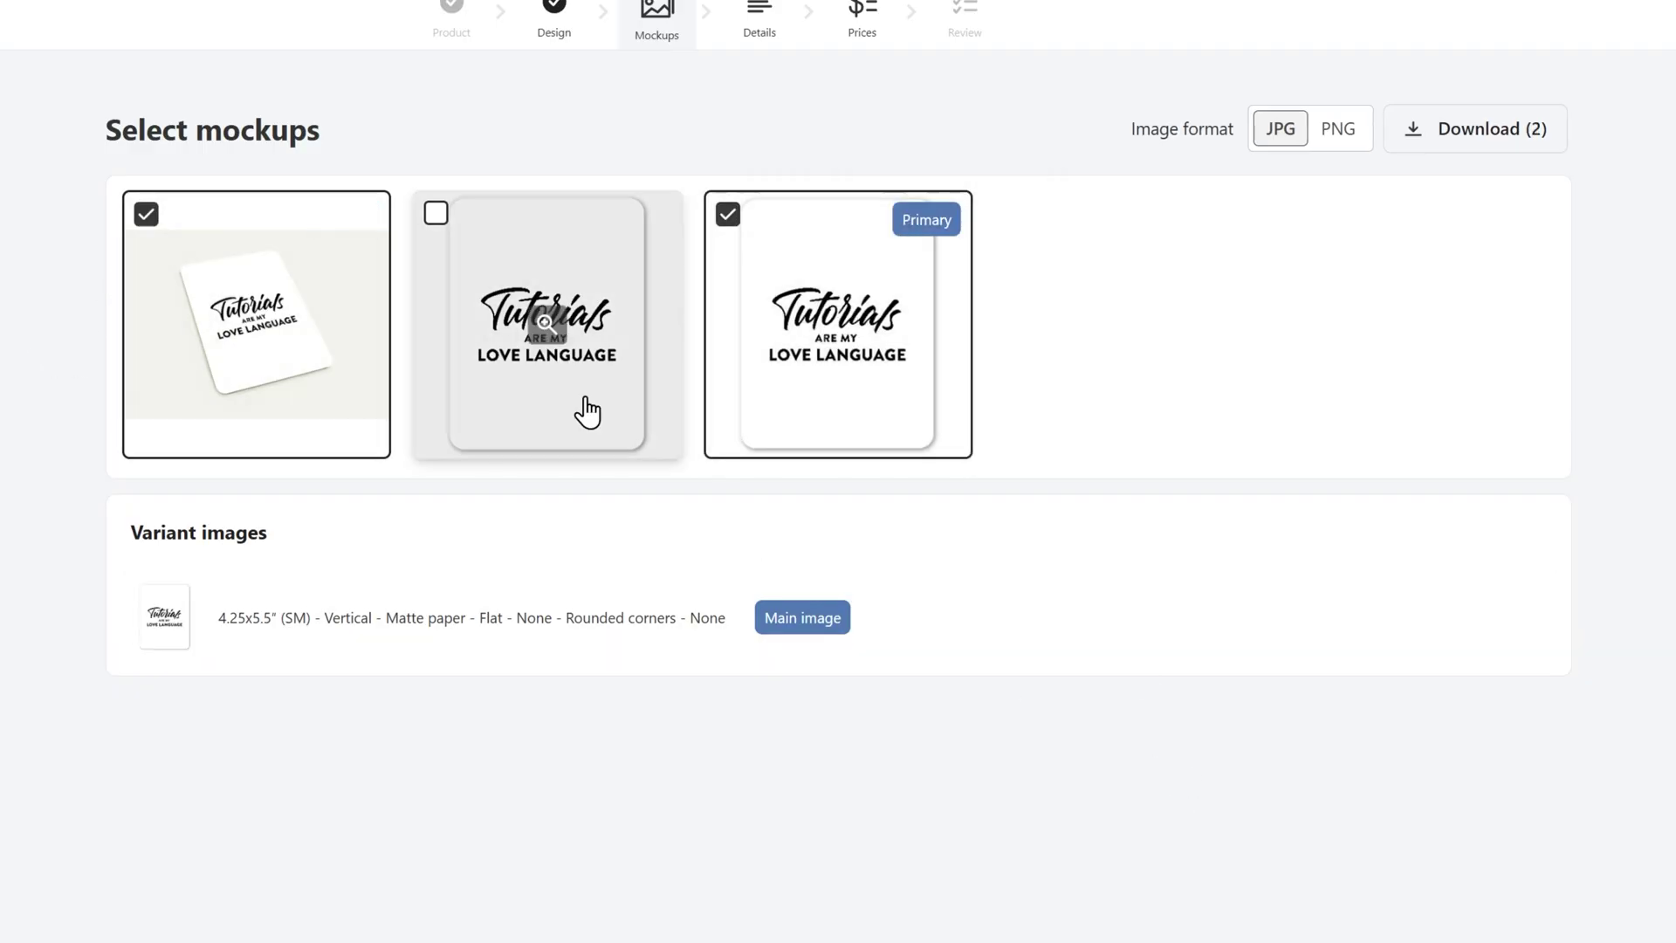
left_click(145, 213)
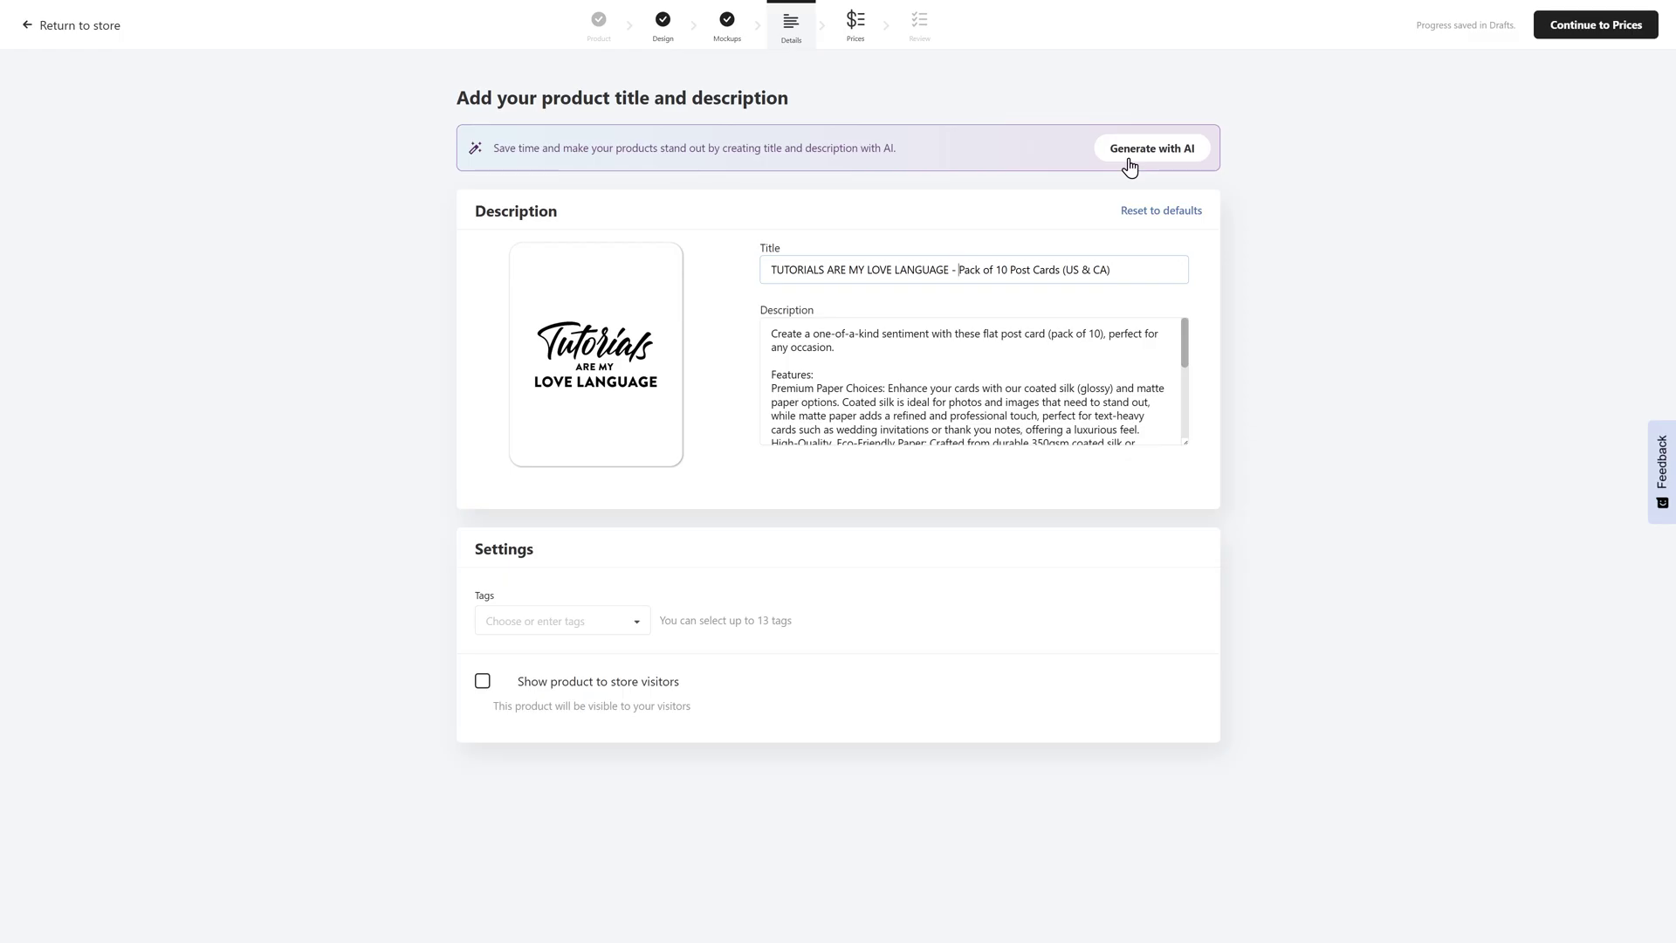
left_click(1624, 33)
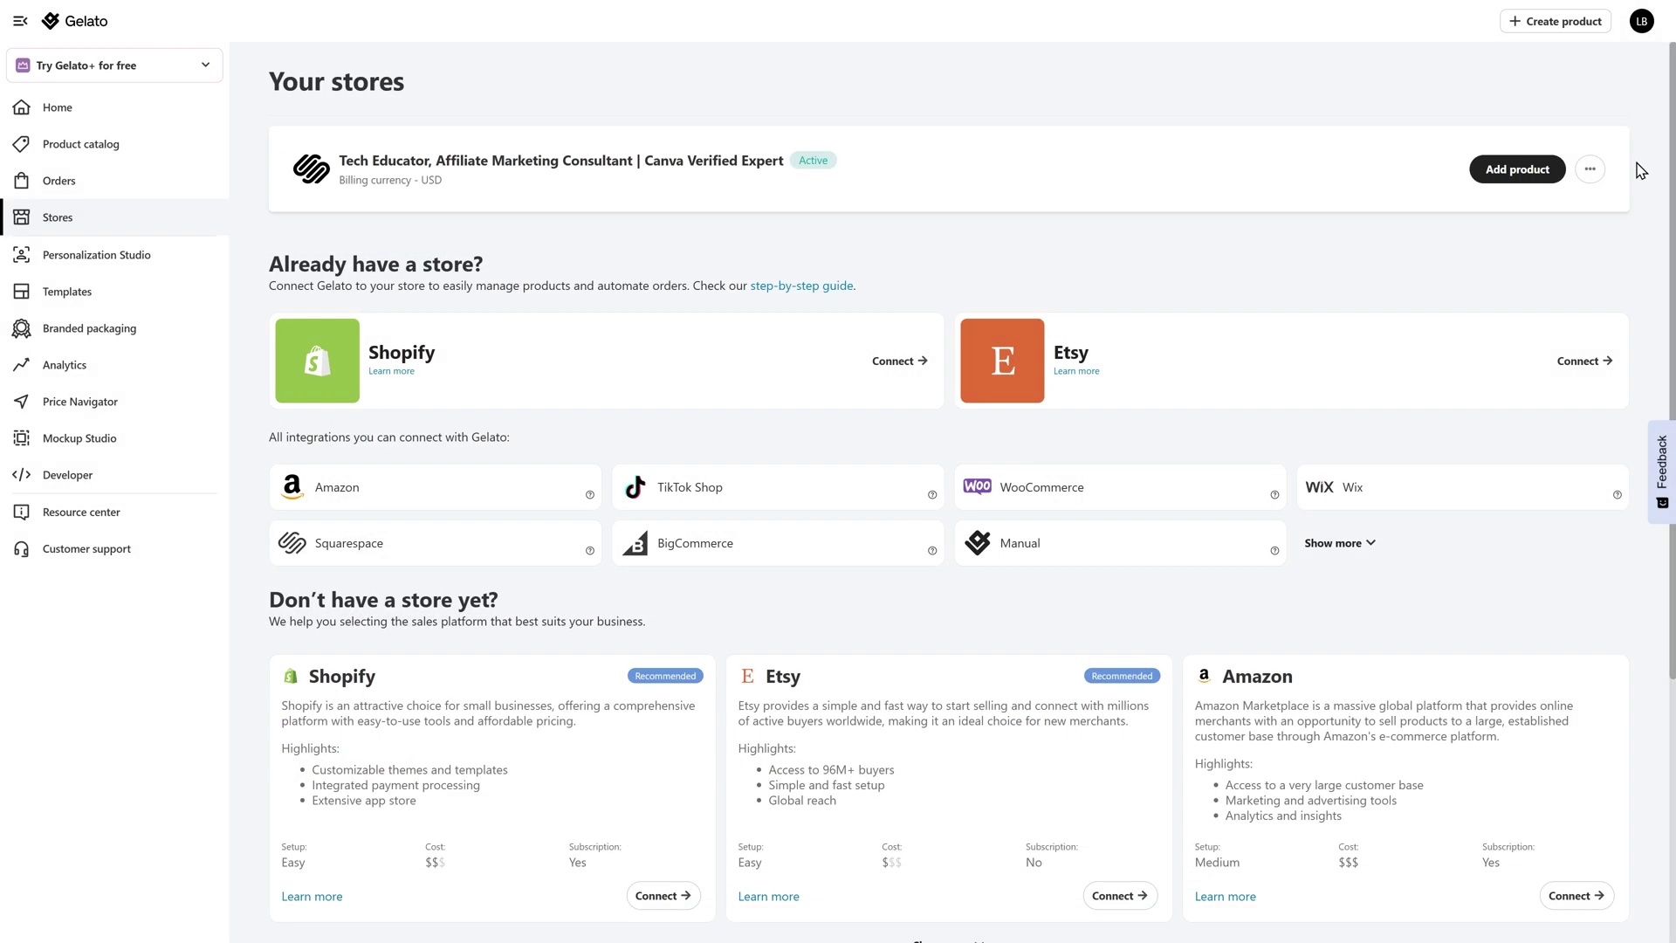
- View the connected store's product list and look at the custom tote bags in the product catalog
left_click(1590, 169)
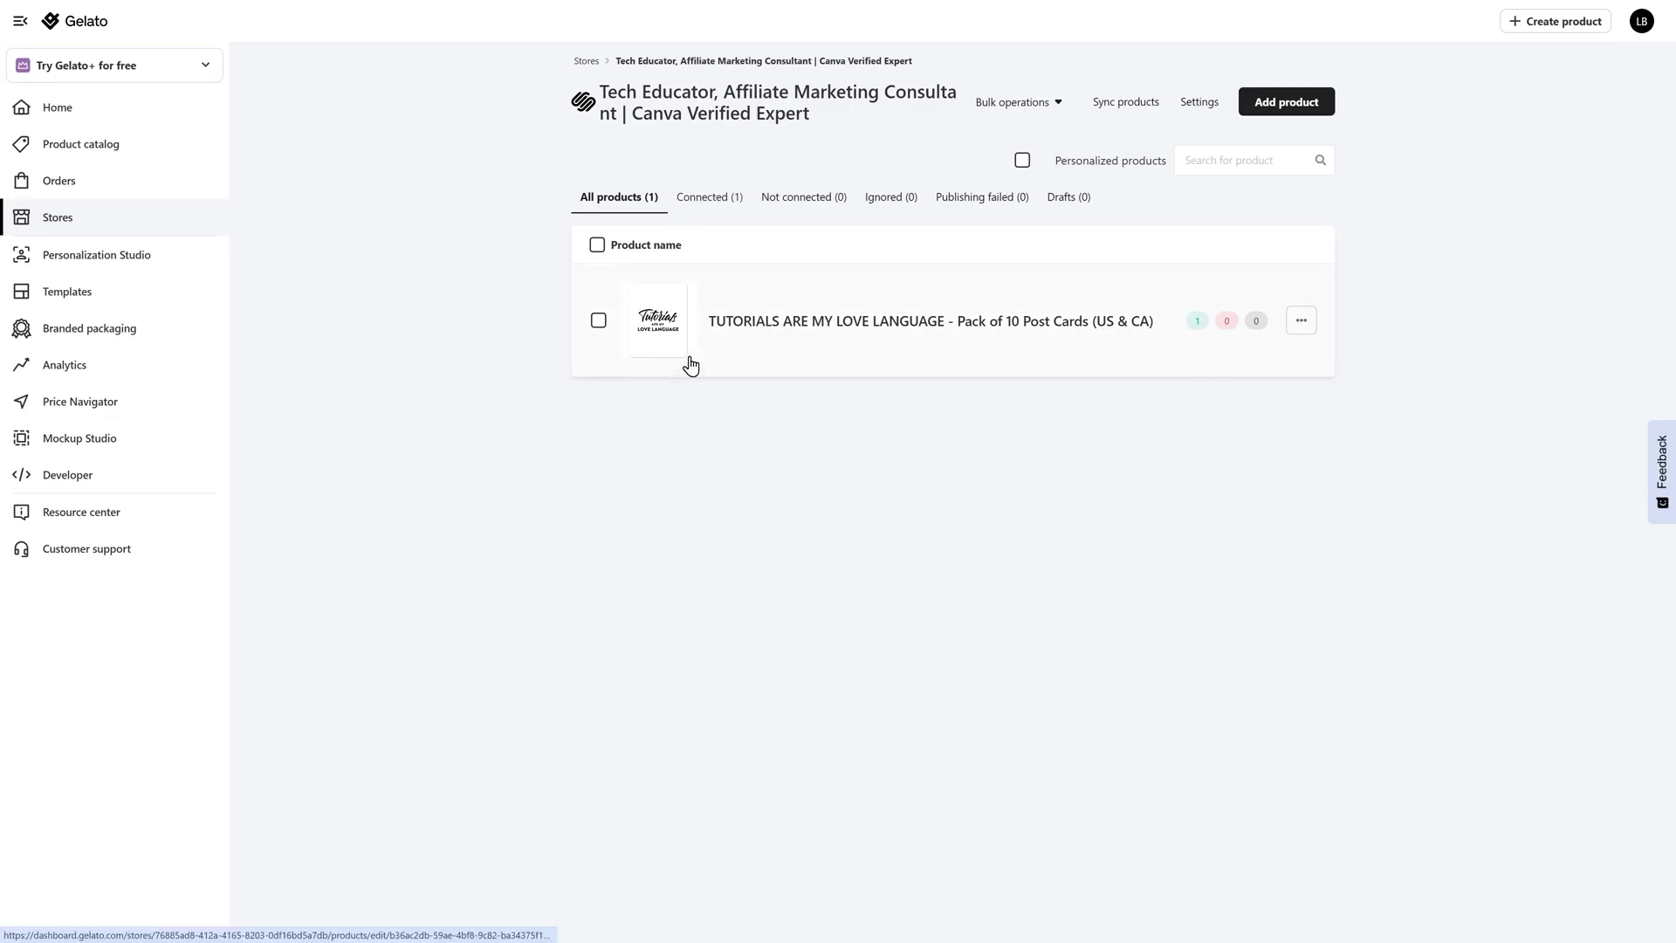
left_click(105, 142)
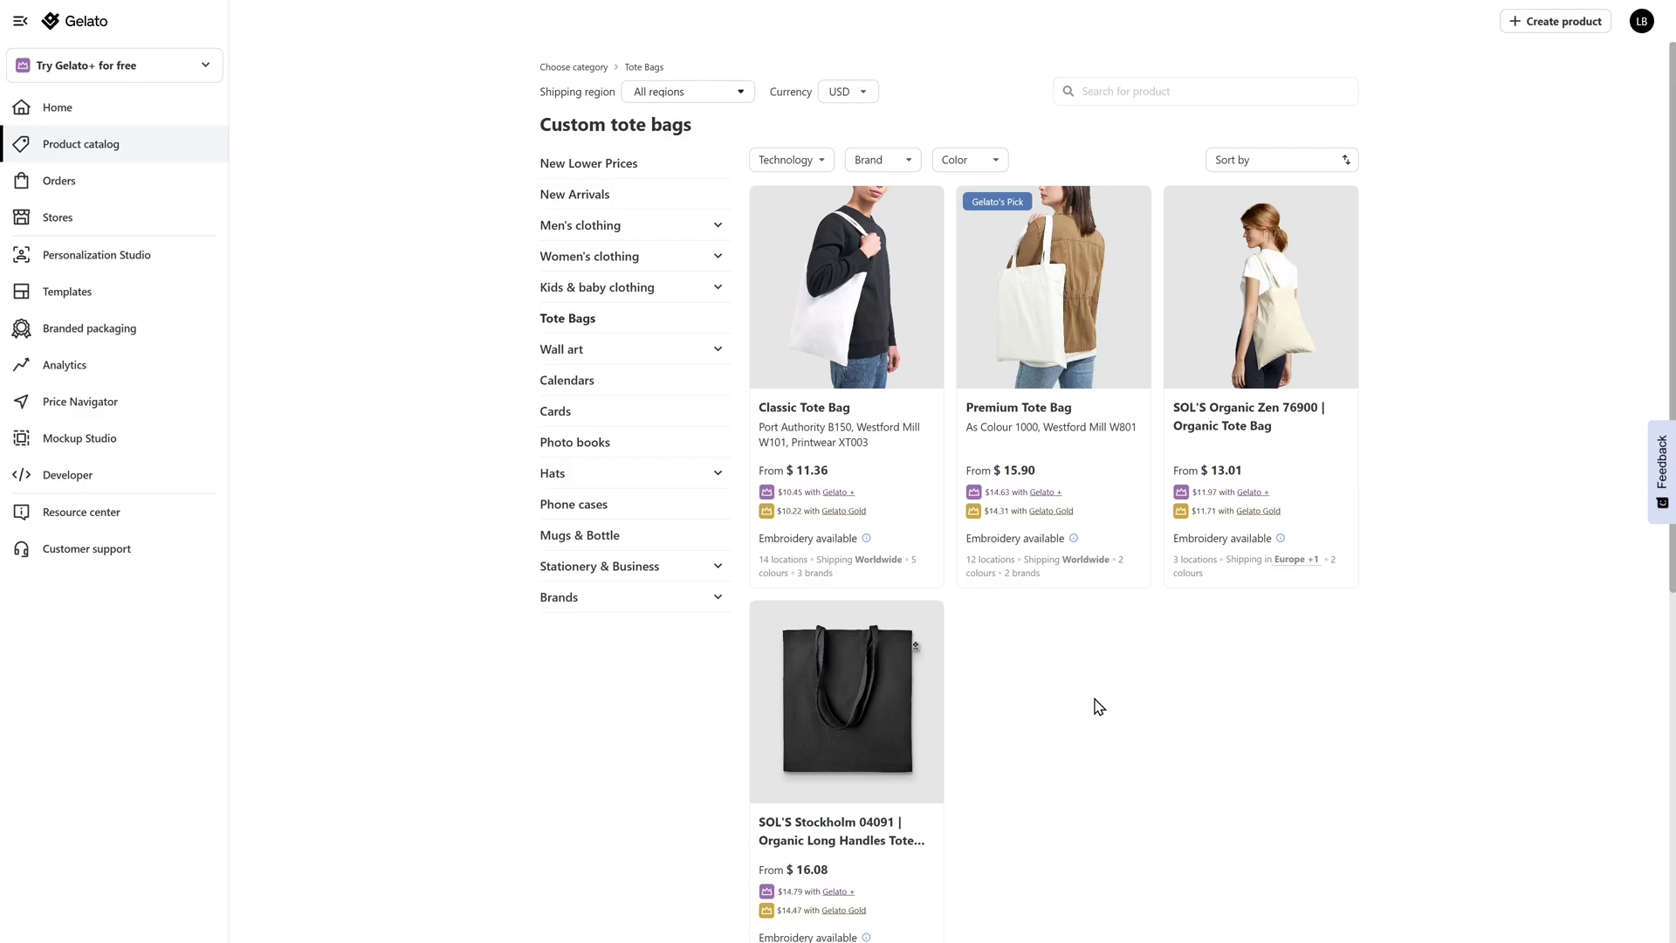
- Look through the custom tote bags and read the embroidery availability notes for the Classic and Premium Tote Bags
scroll(1098, 706, "down", 1)
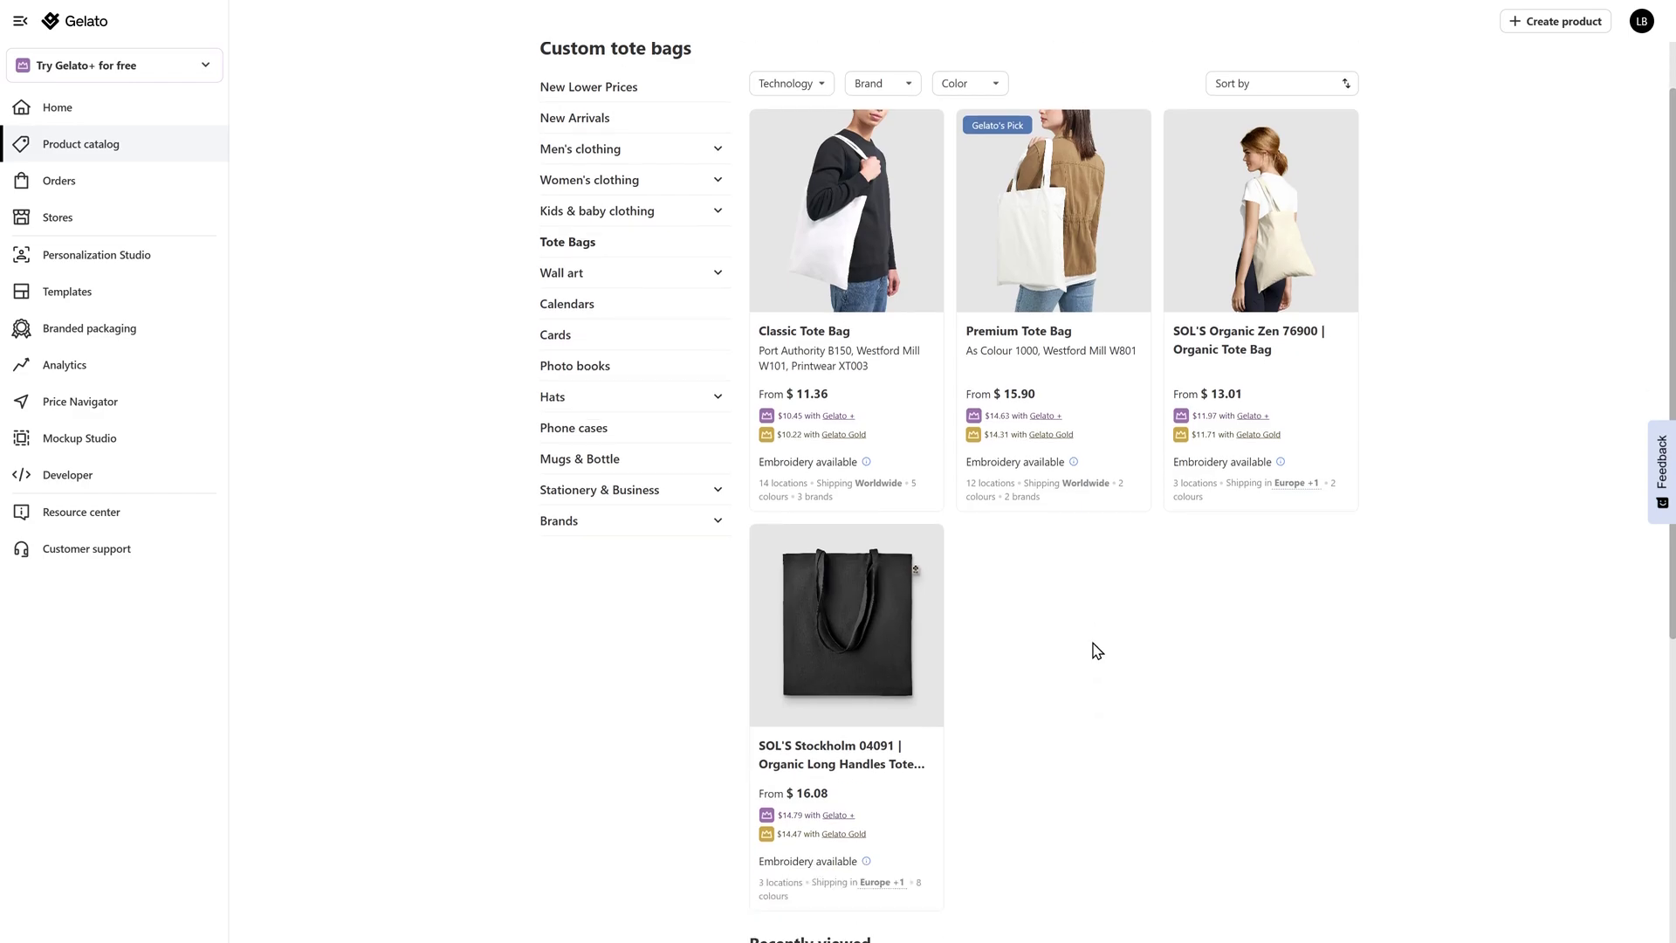
mouse_move(865, 465)
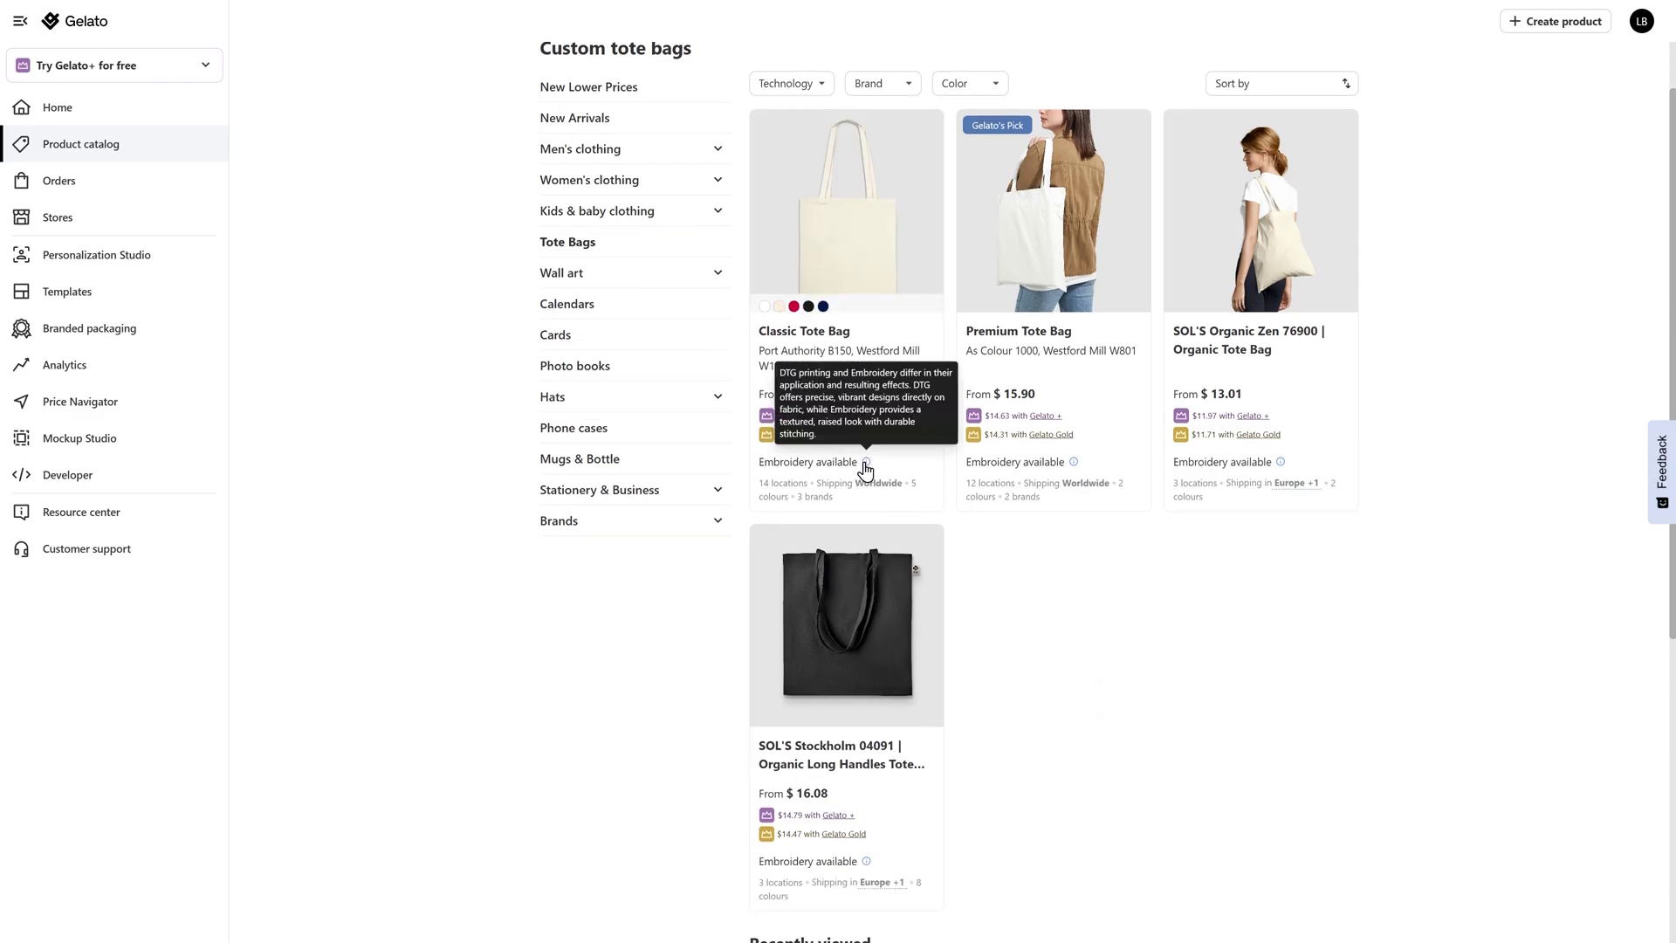
mouse_move(1079, 472)
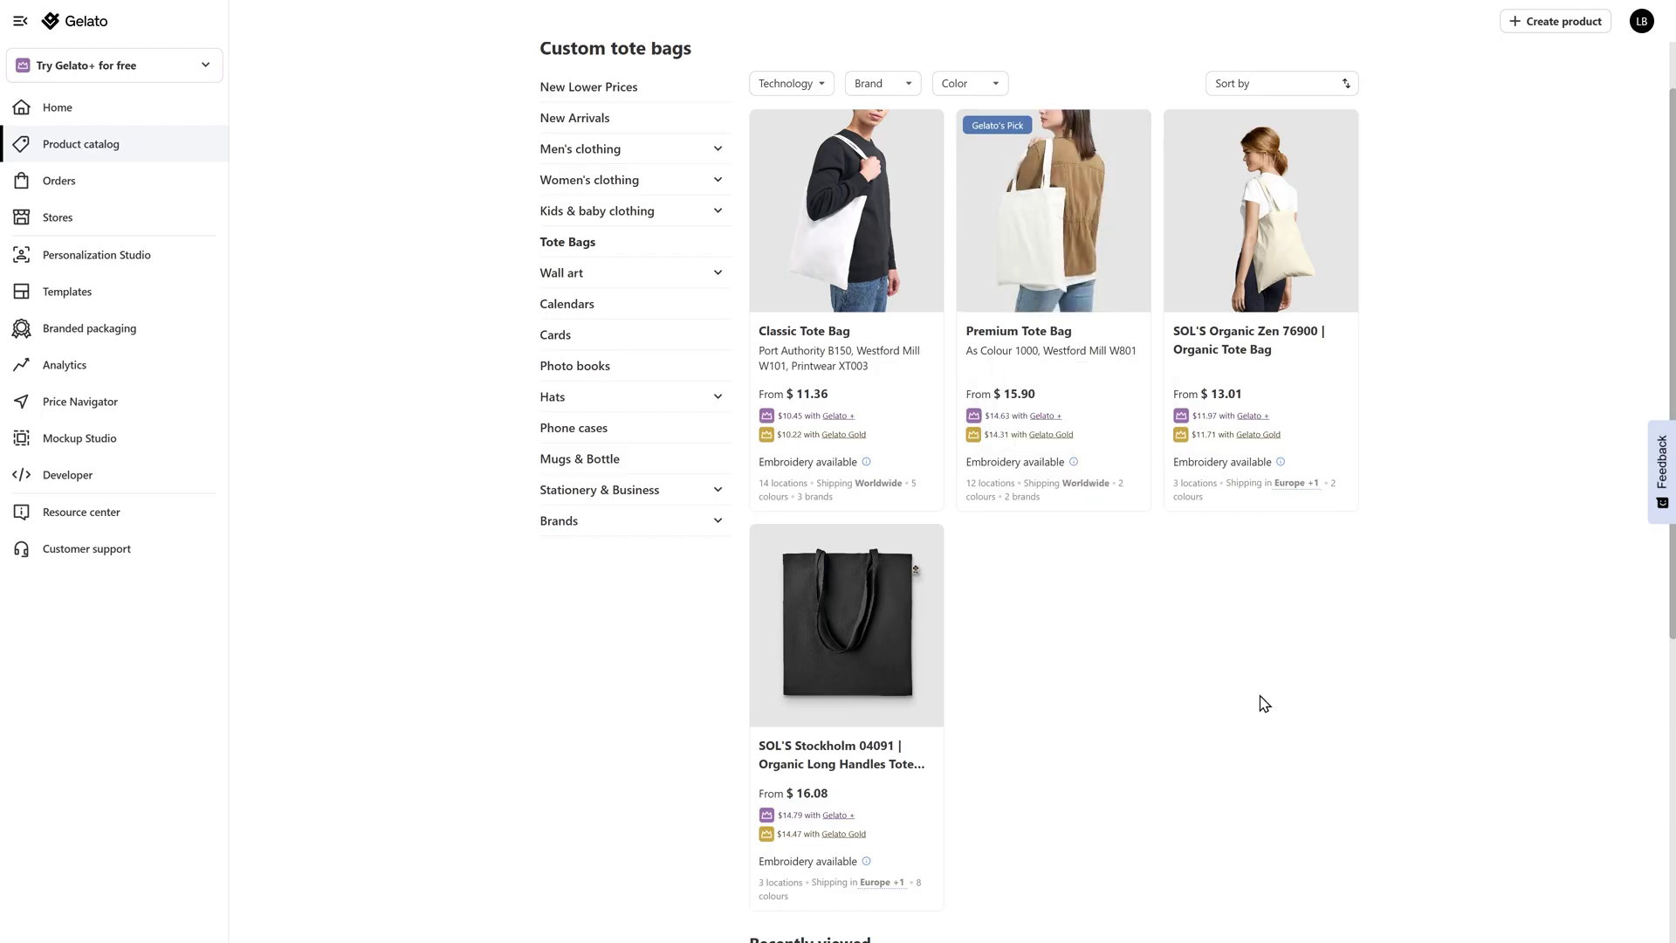
scroll(1135, 611, "up", 1)
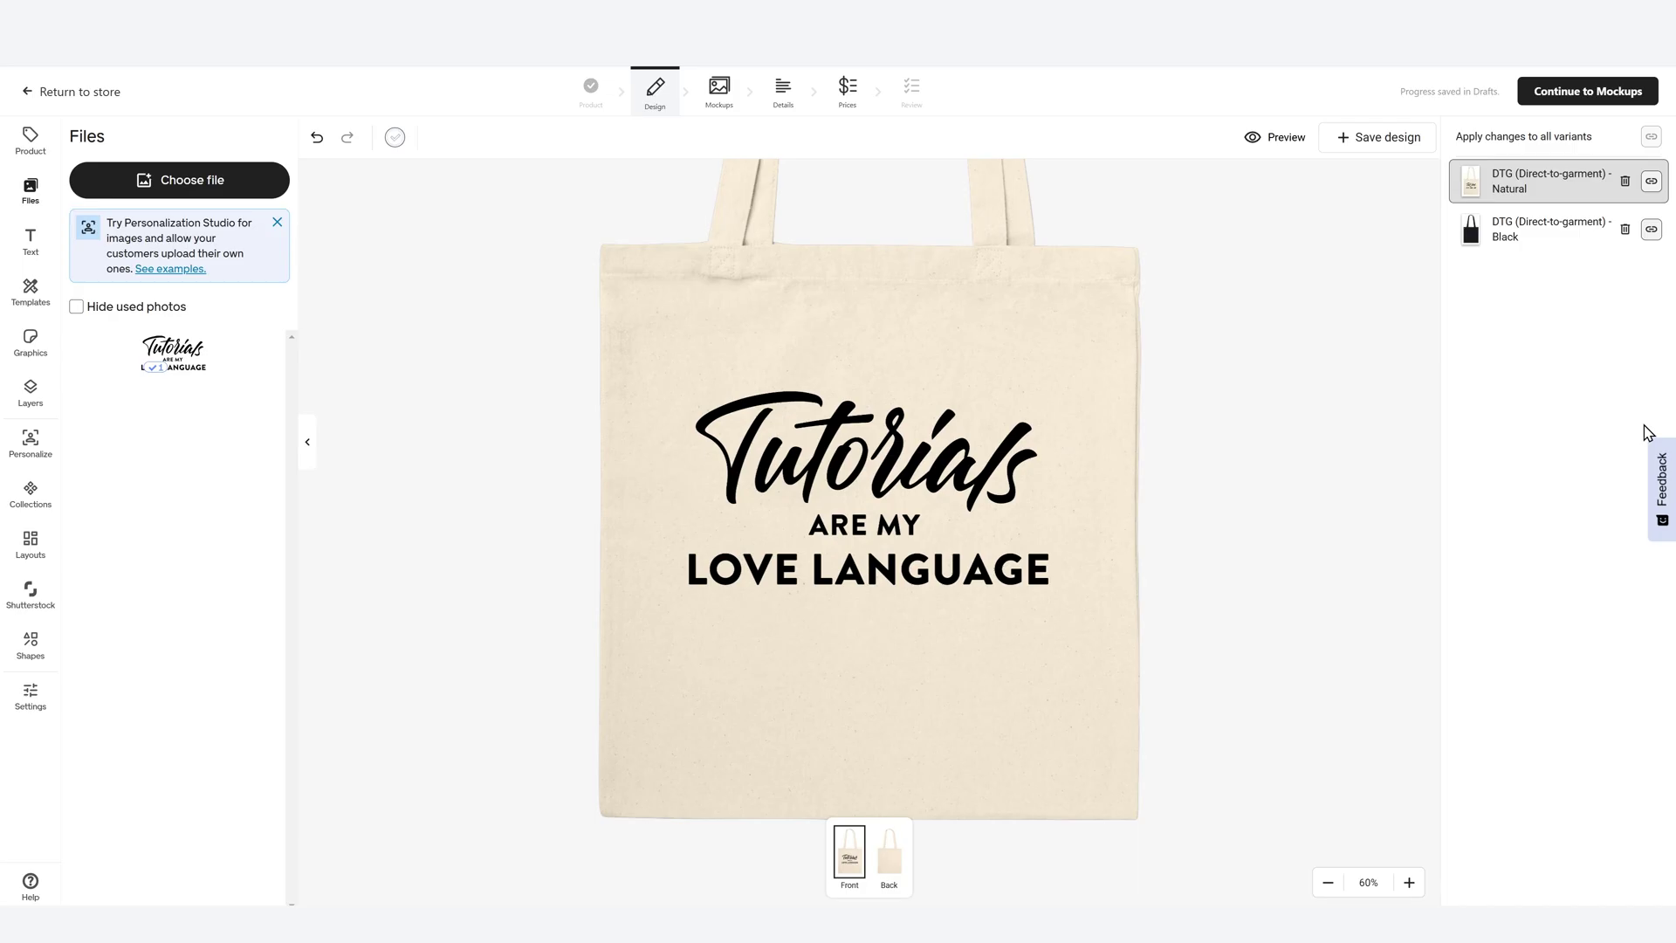
- Replace the black artwork on the Black tote variant with the white version and position it slightly lower on the front
left_click(1578, 229)
left_click(979, 482)
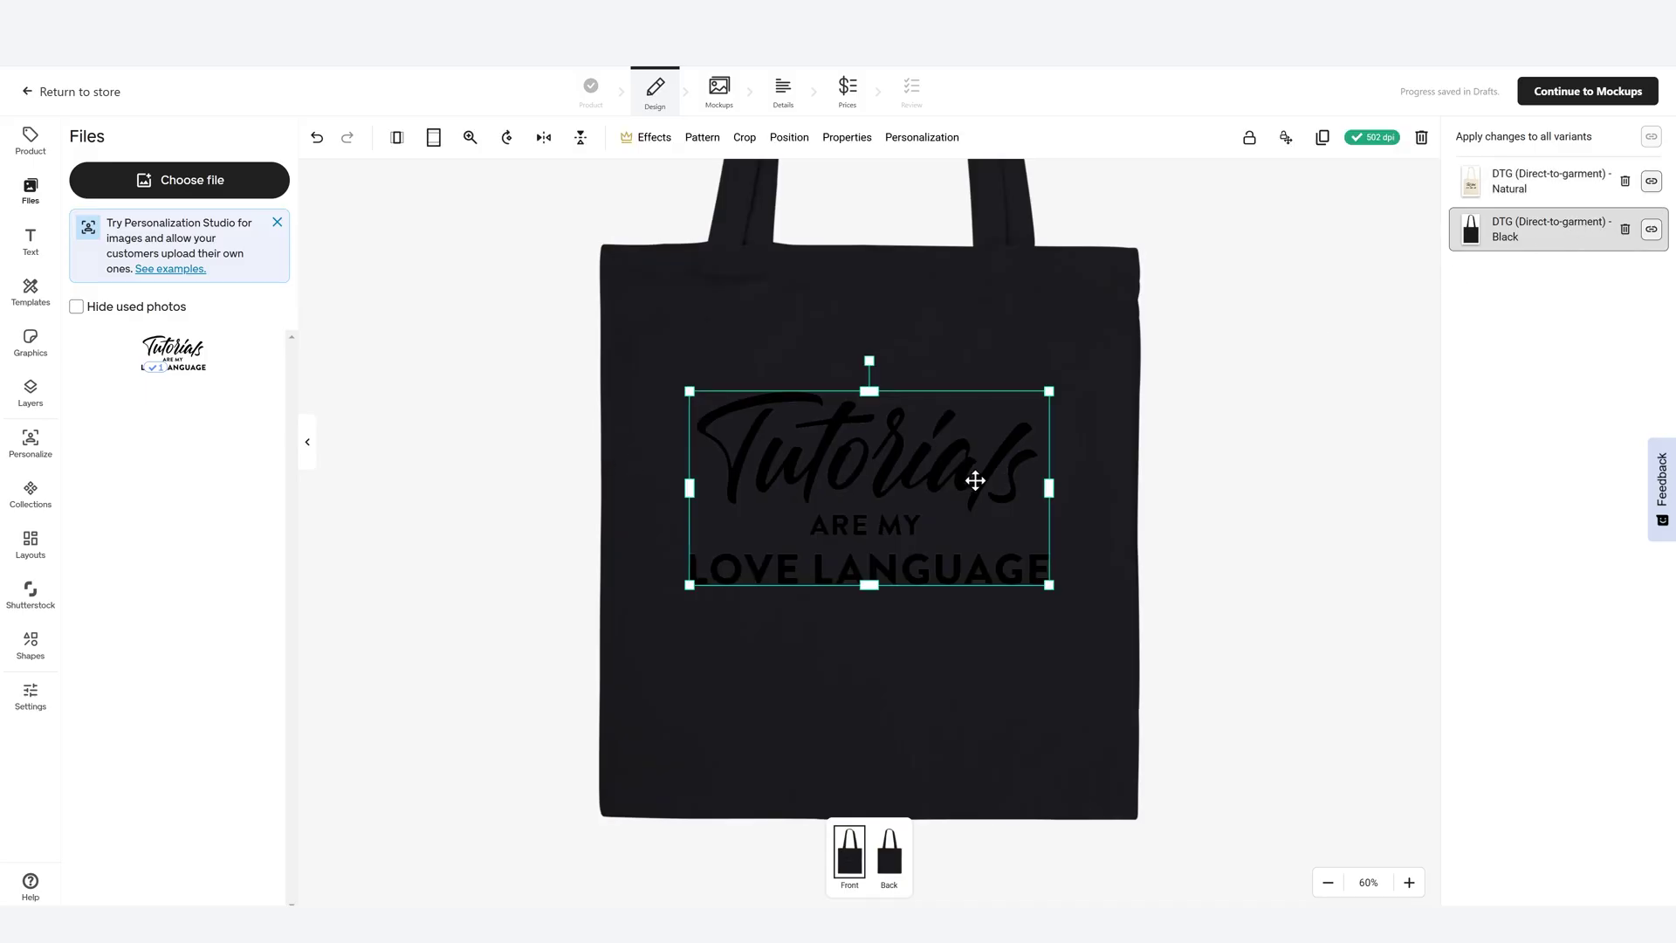
key("Delete")
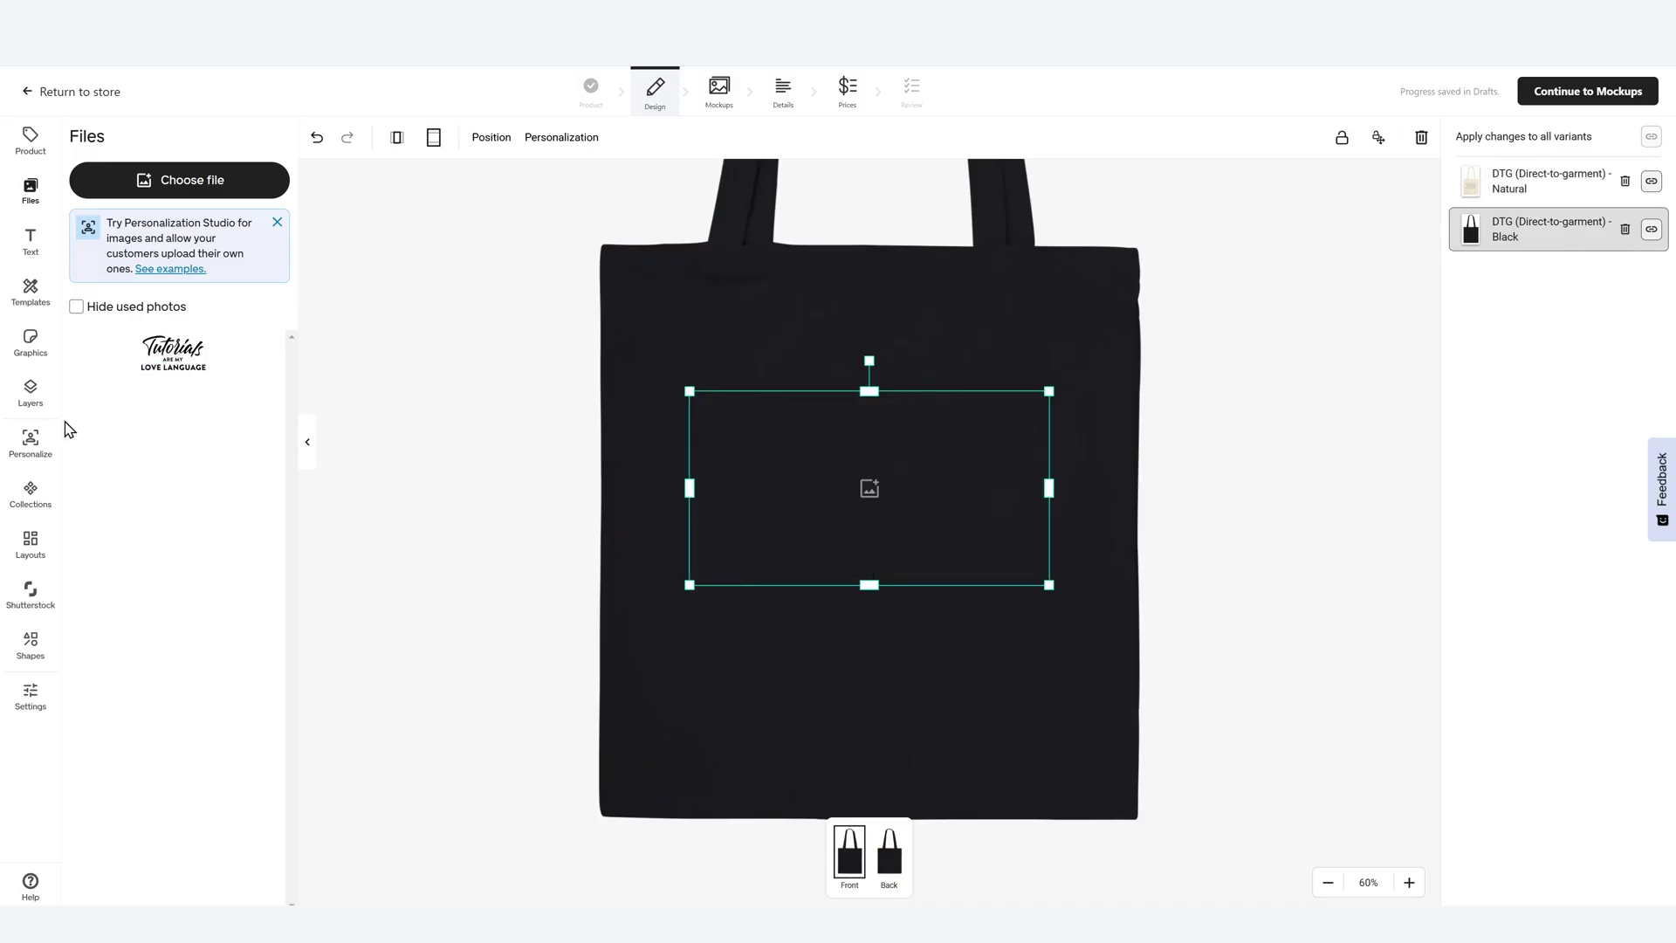
left_click(96, 359)
left_click_drag(927, 509, 961, 524)
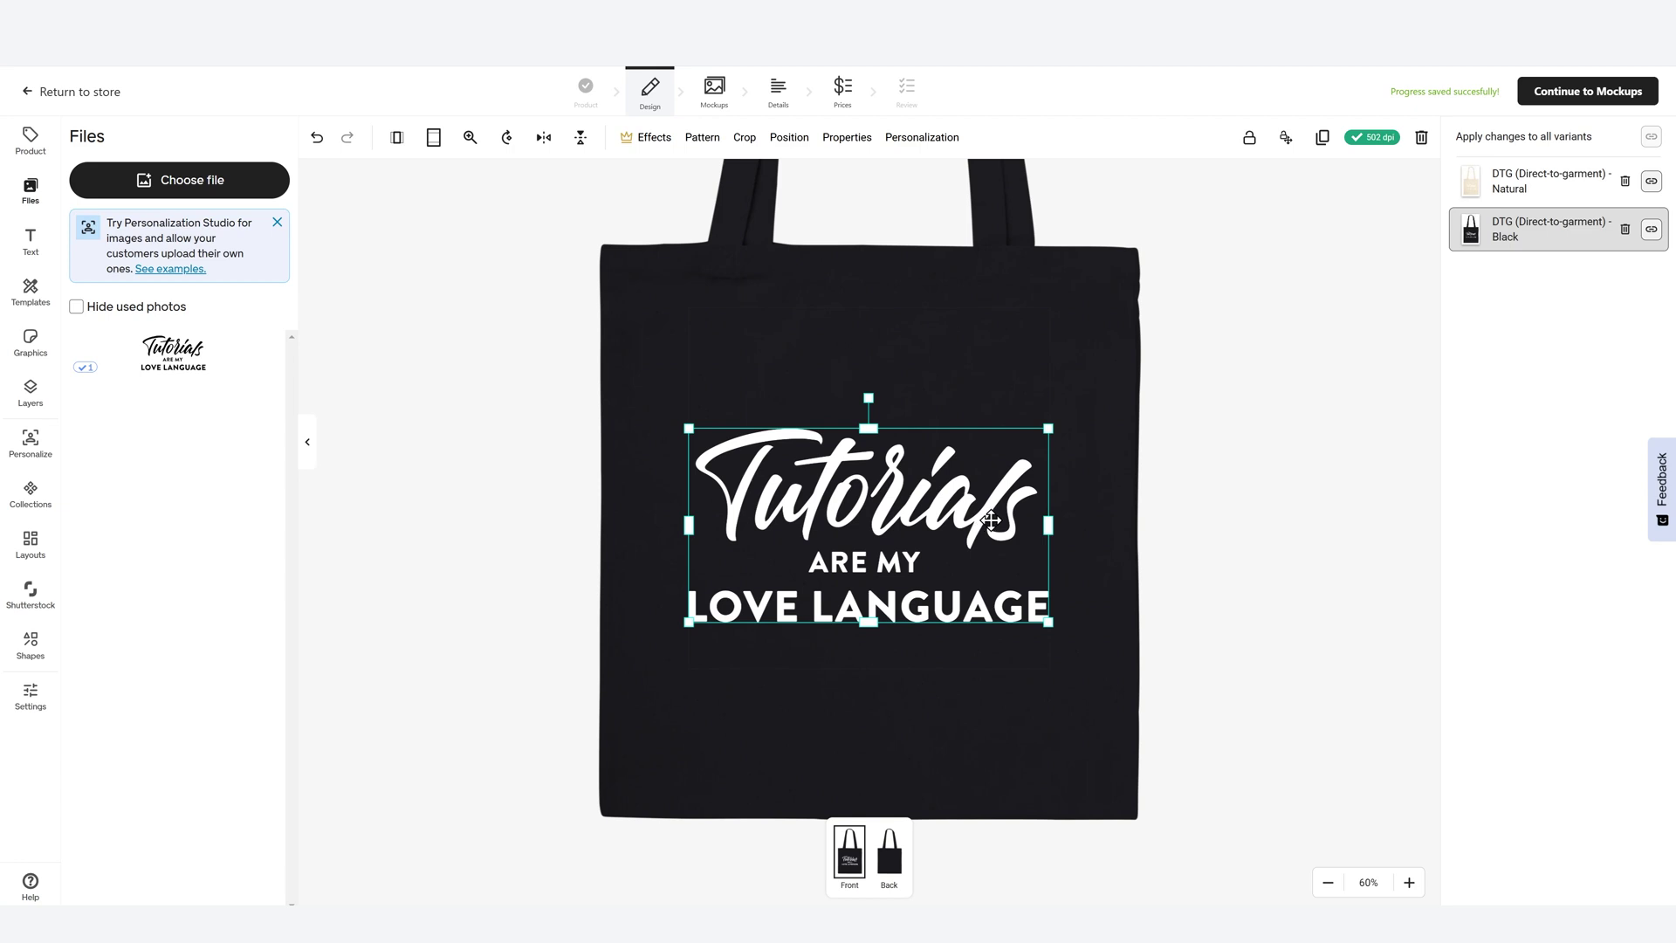
- Delete the Black variant and replace the white artwork on the Natural variant with the black "Tutorials are my love language" image
left_click(1625, 229)
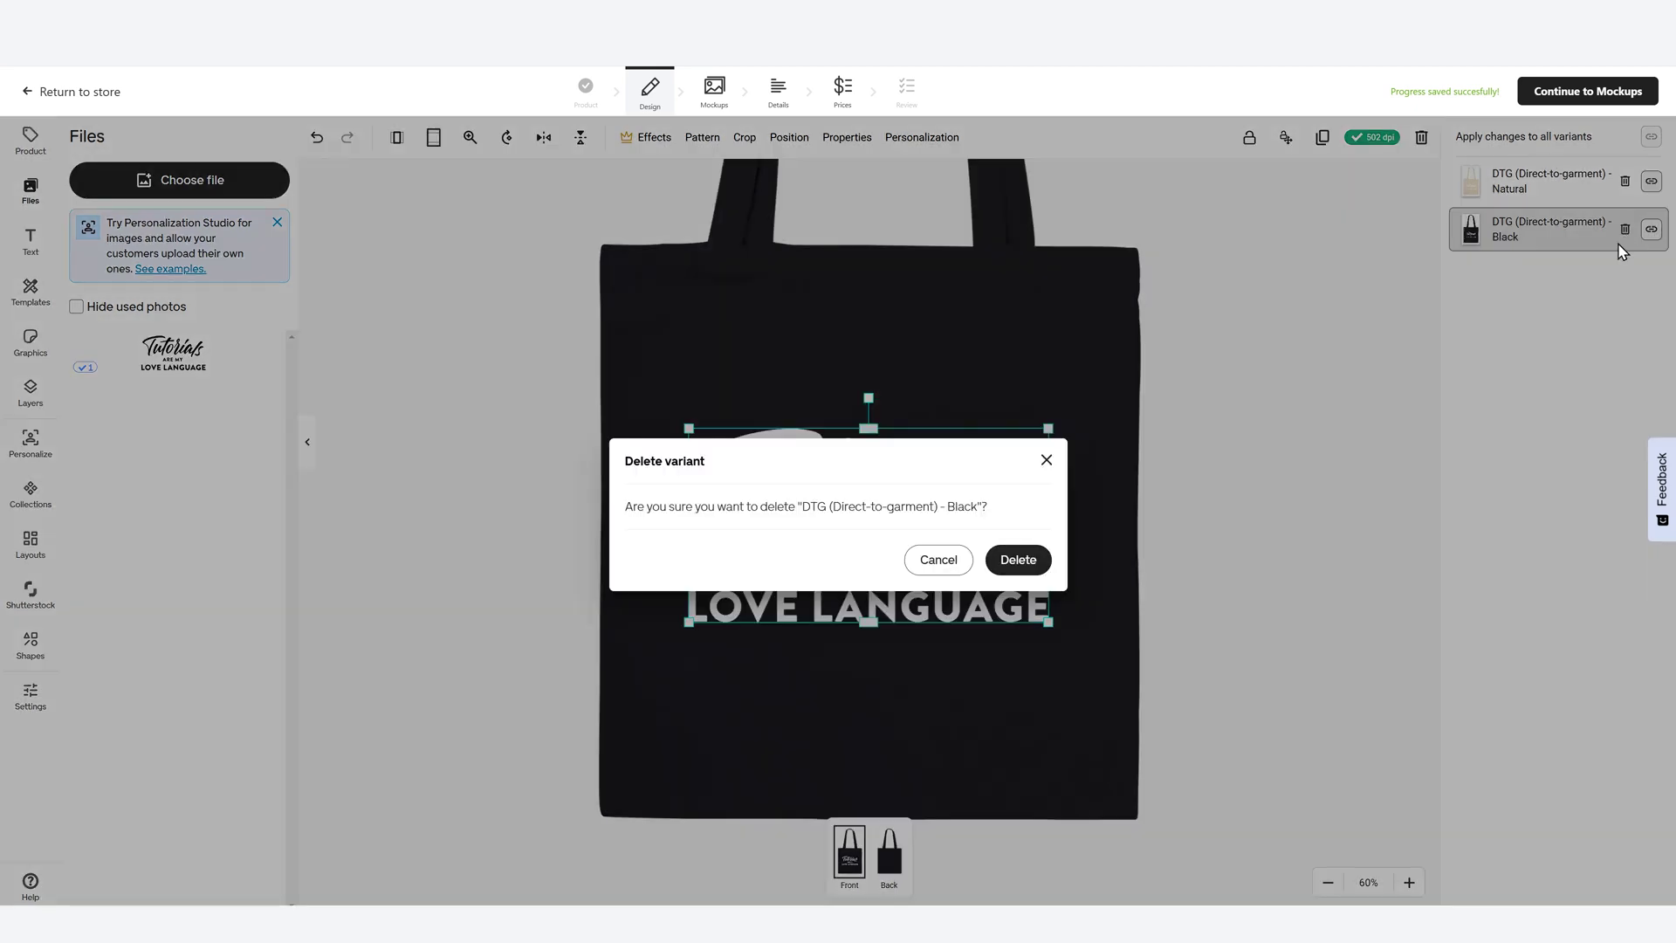
left_click(1013, 564)
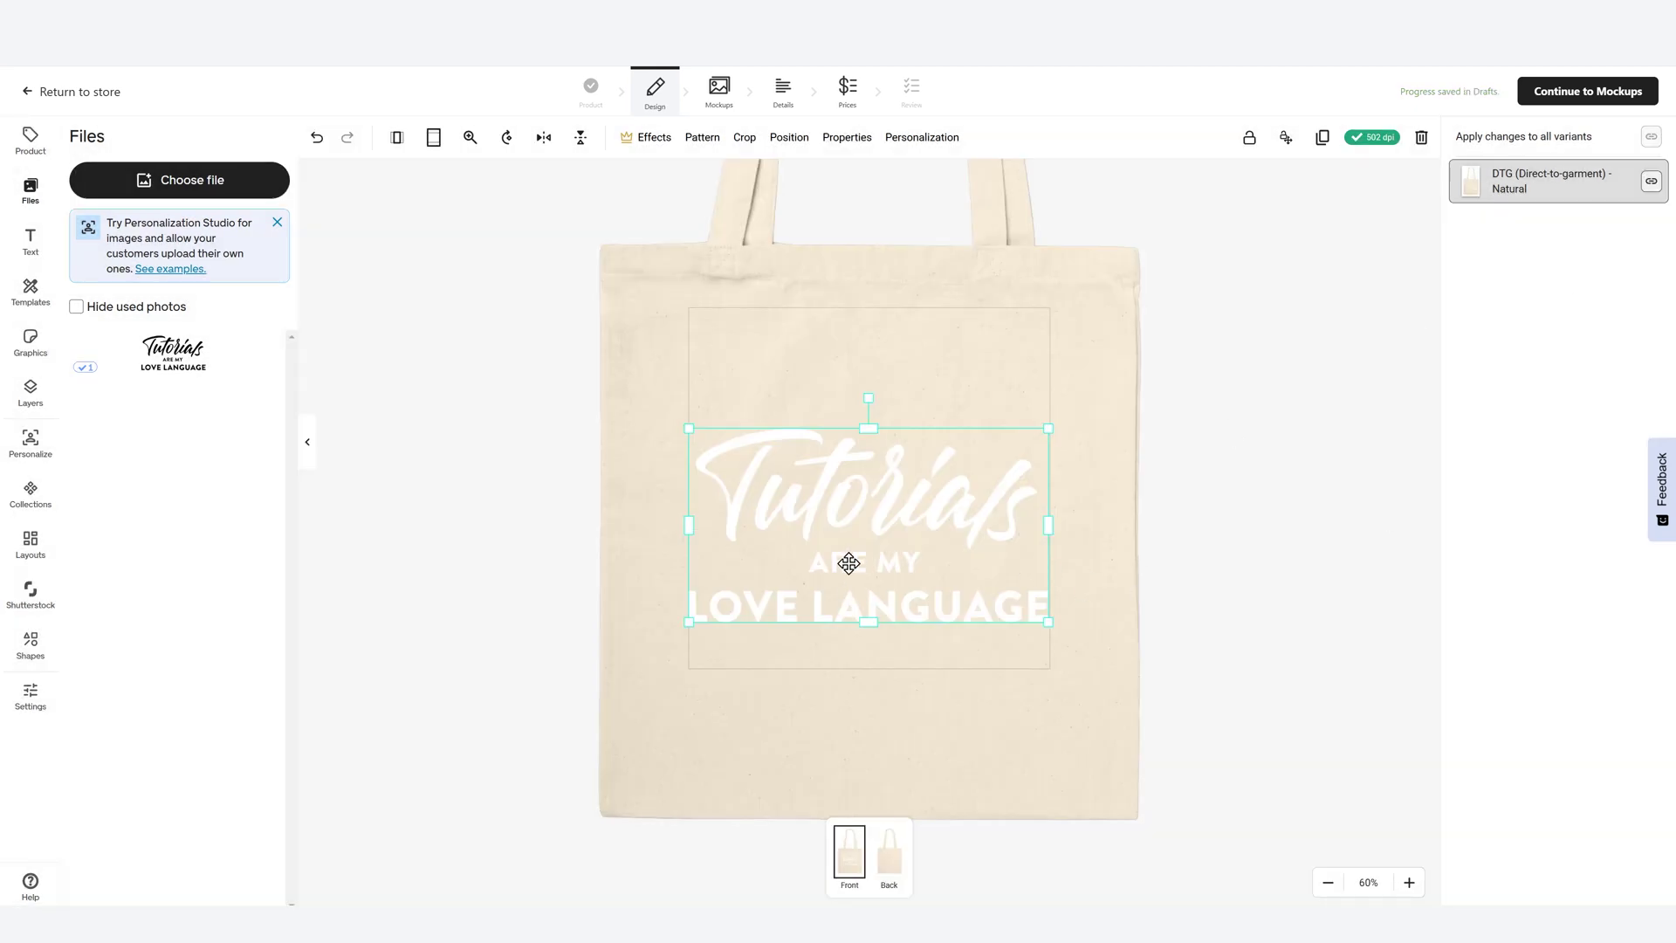
key("Delete")
left_click(188, 367)
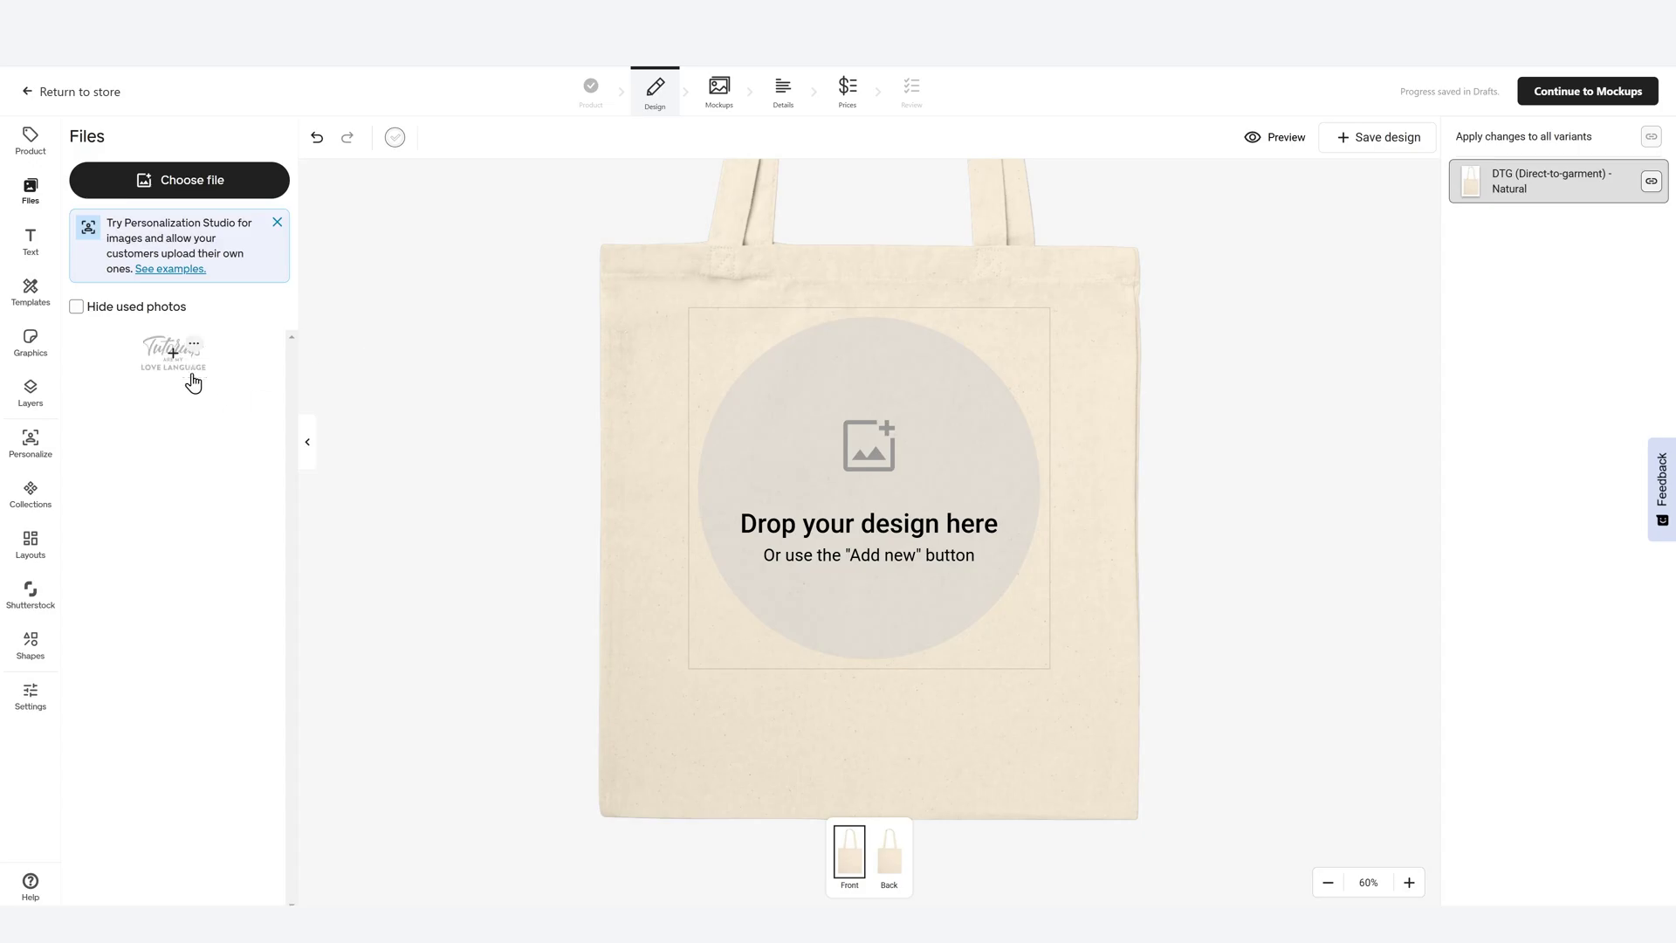
left_click(821, 518)
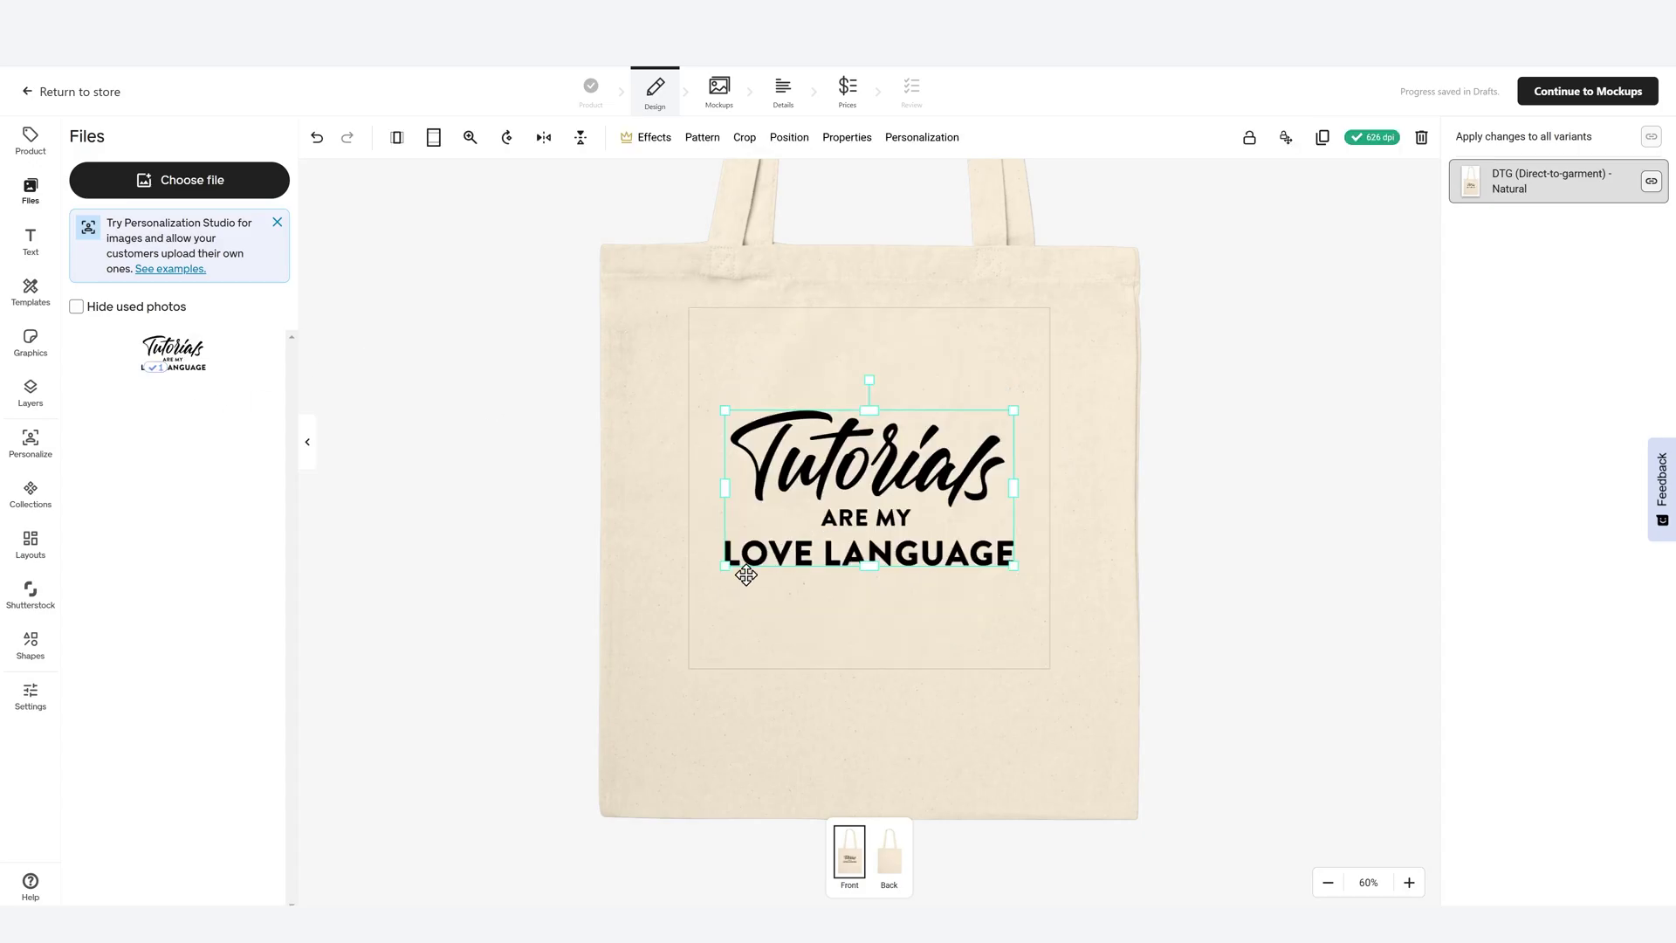
- Enlarge the artwork to the full width of the Natural tote's print area and align it to the vertical middle
left_click_drag(724, 565, 707, 602)
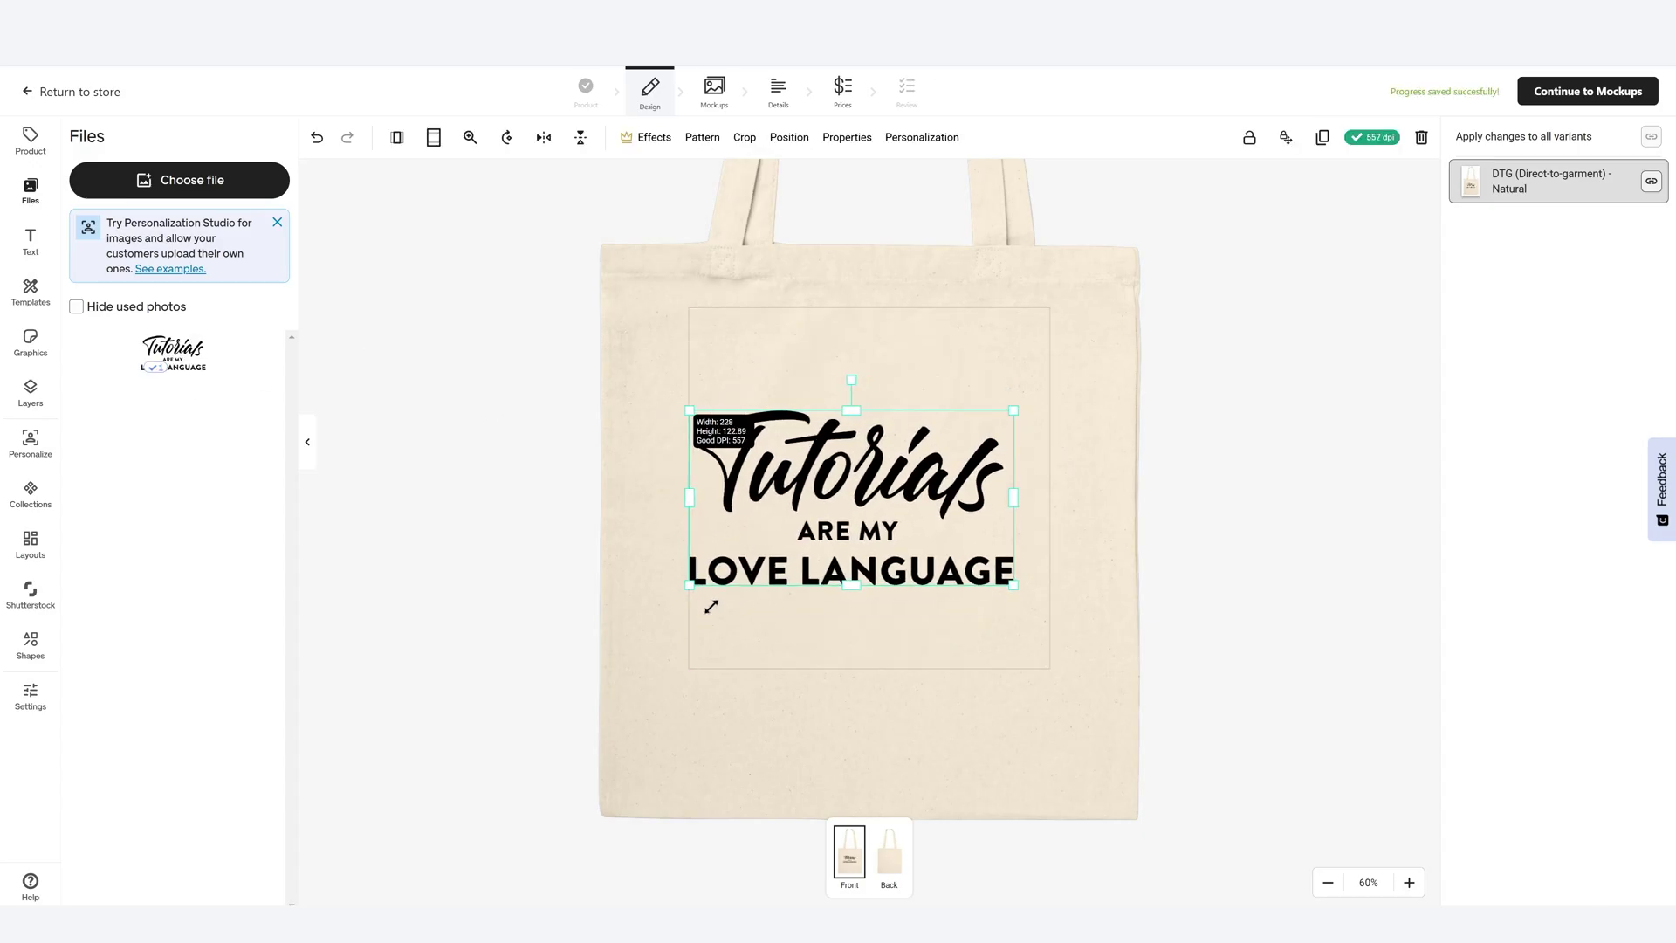
left_click_drag(1014, 587, 1049, 612)
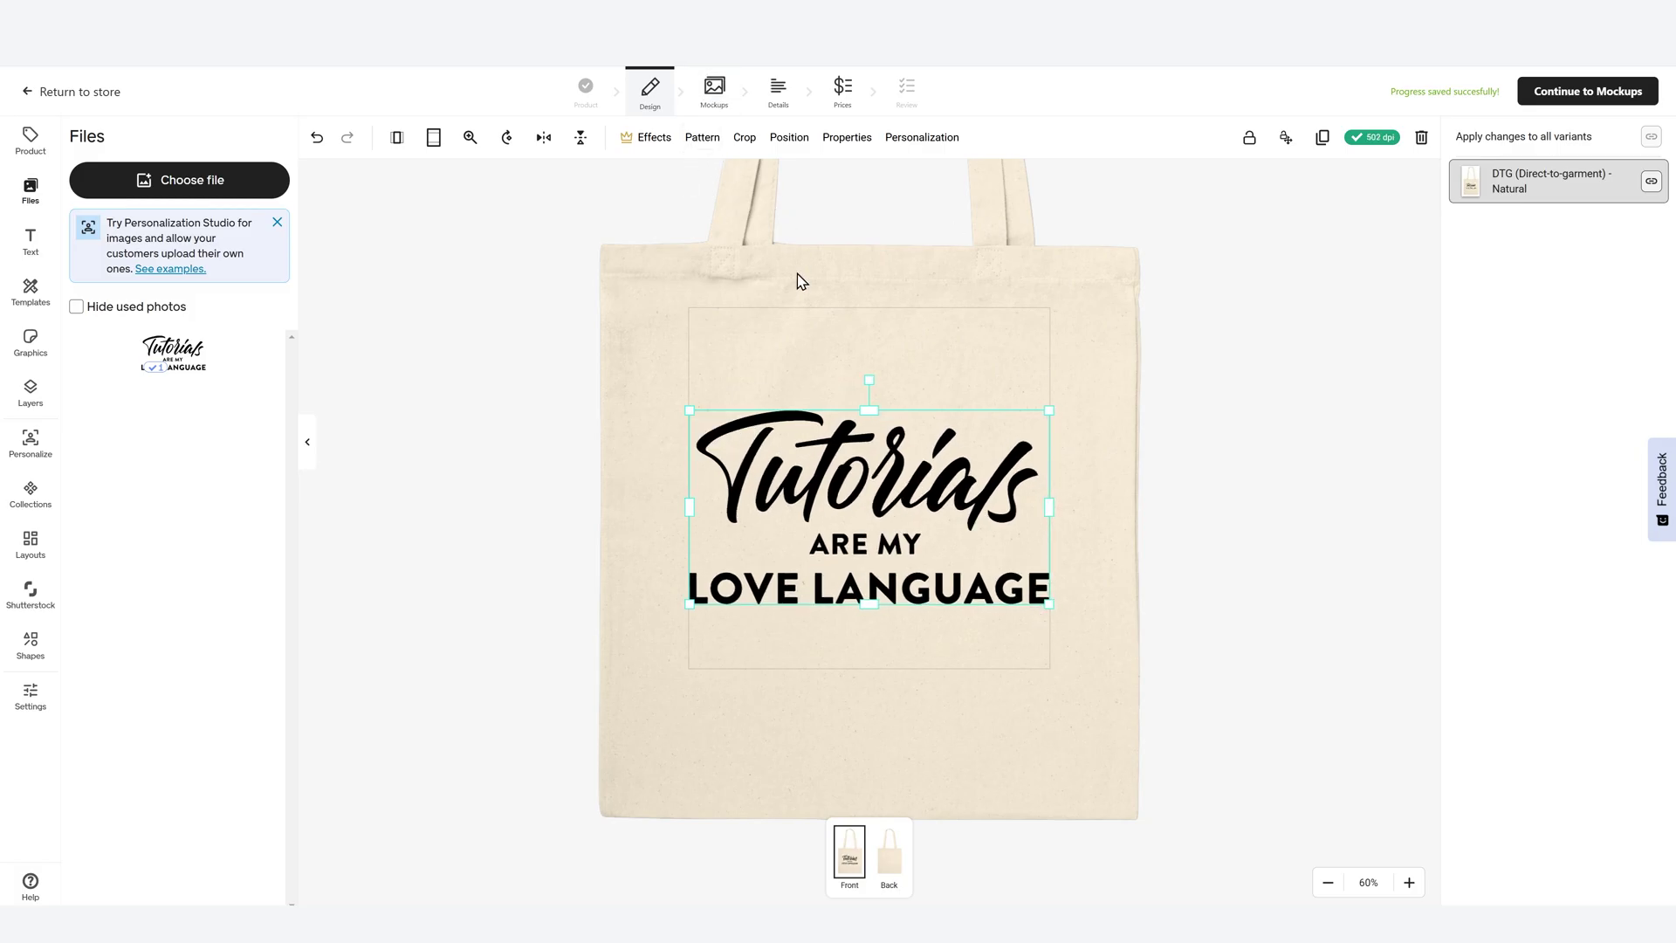
left_click(789, 138)
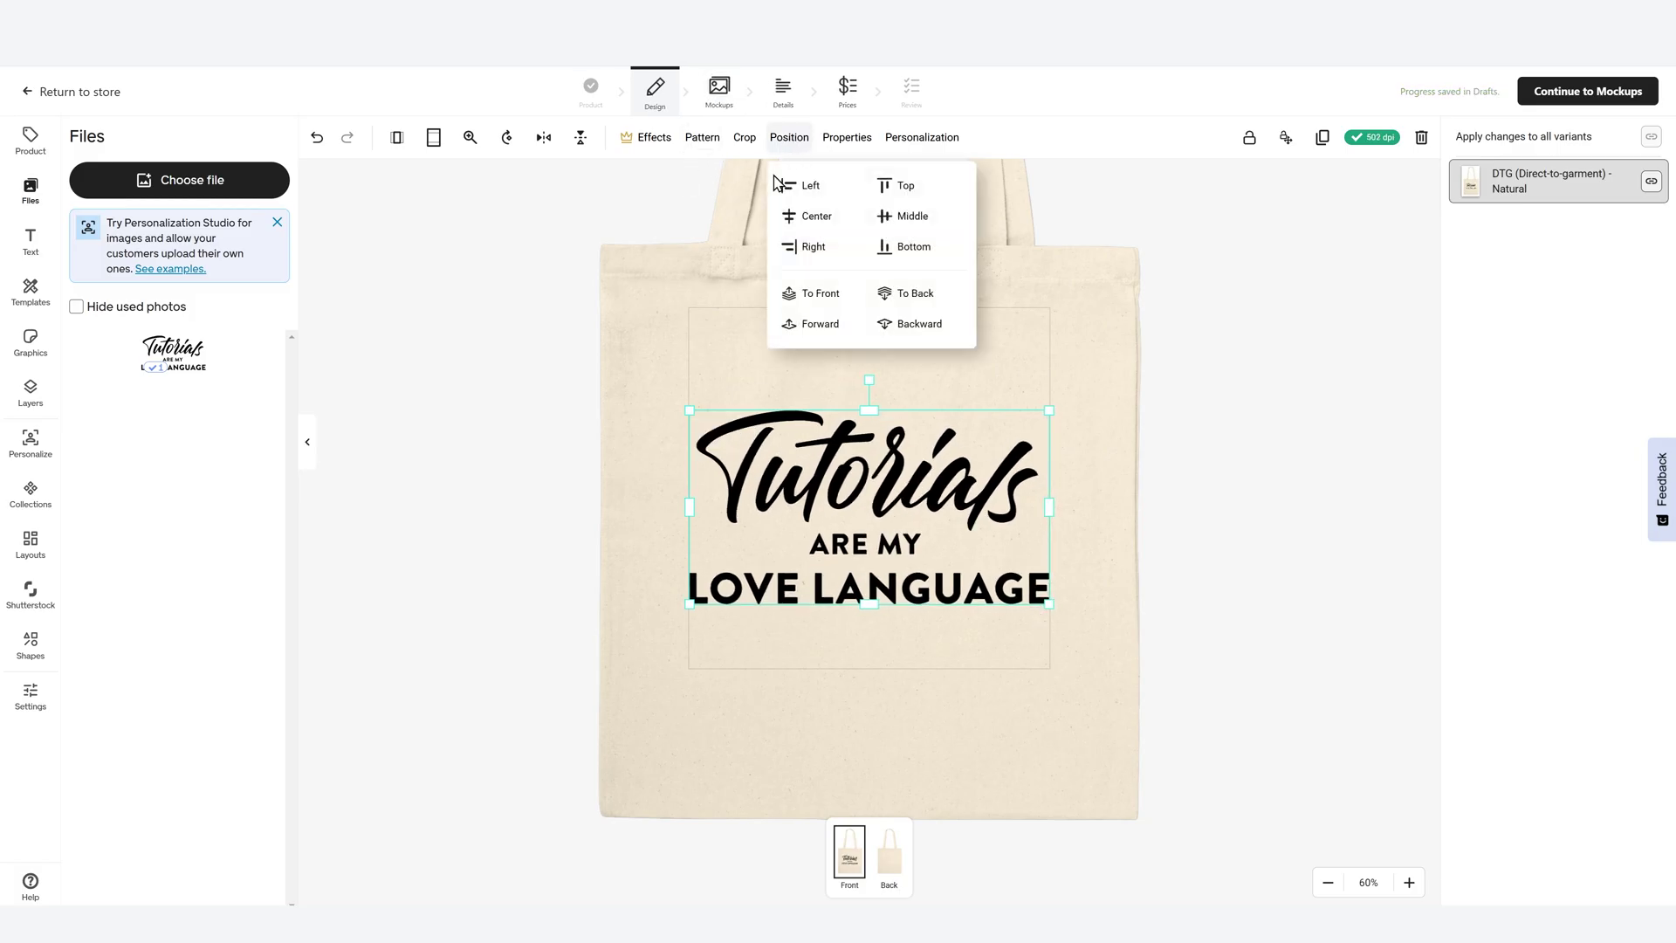
left_click(886, 226)
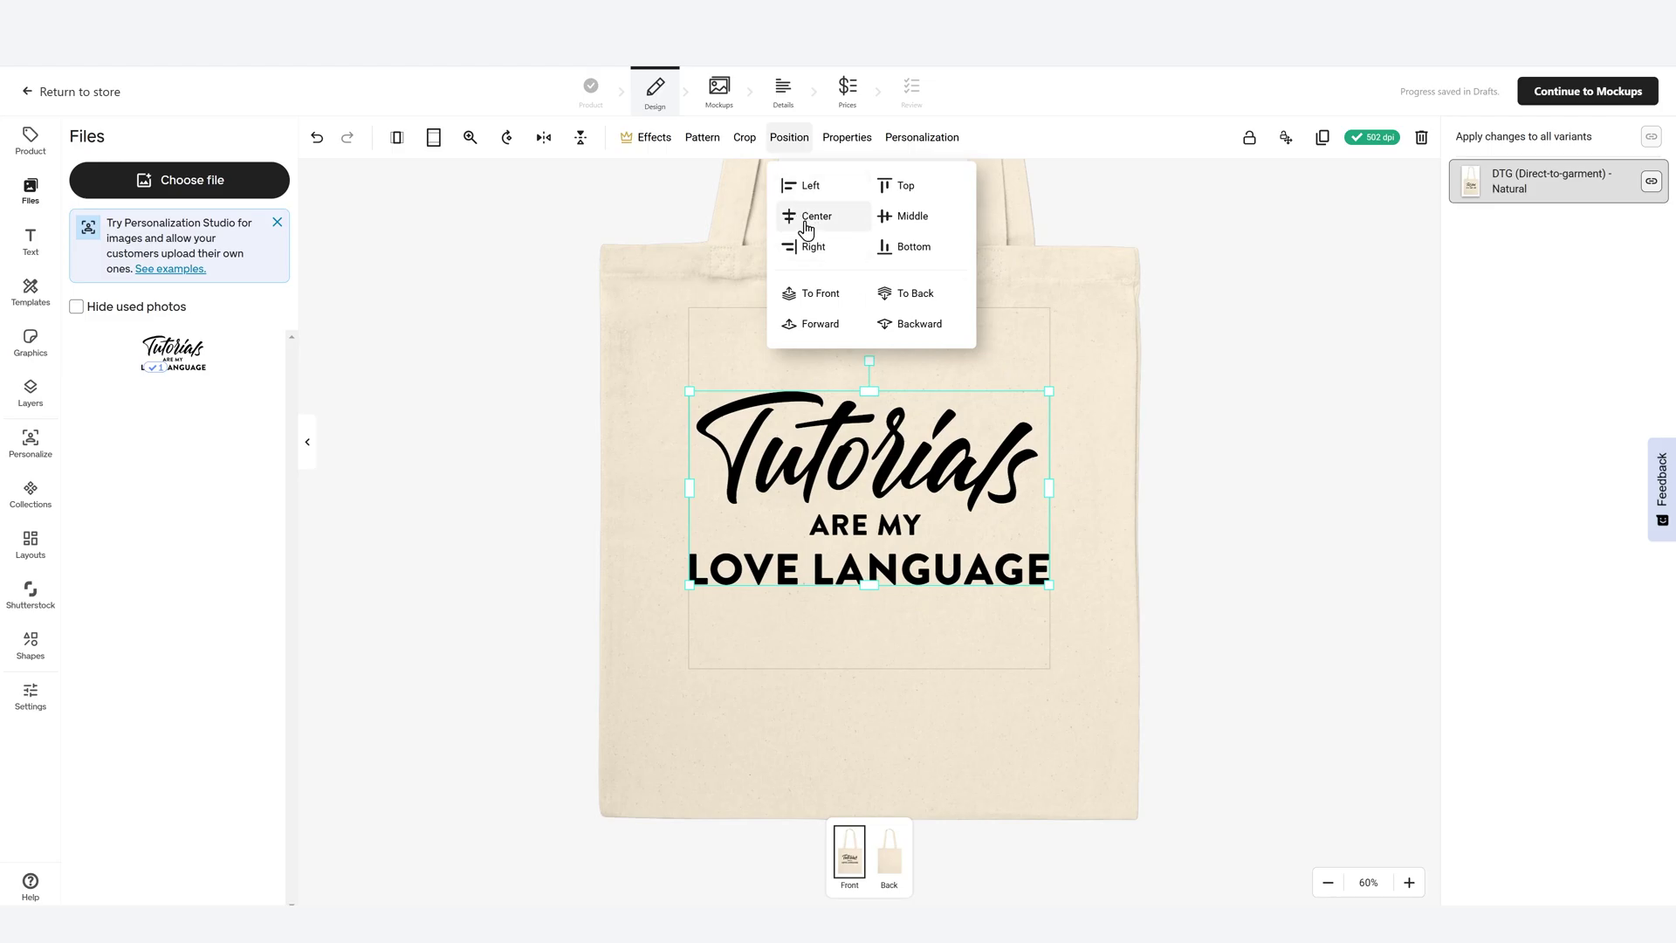
left_click(1321, 535)
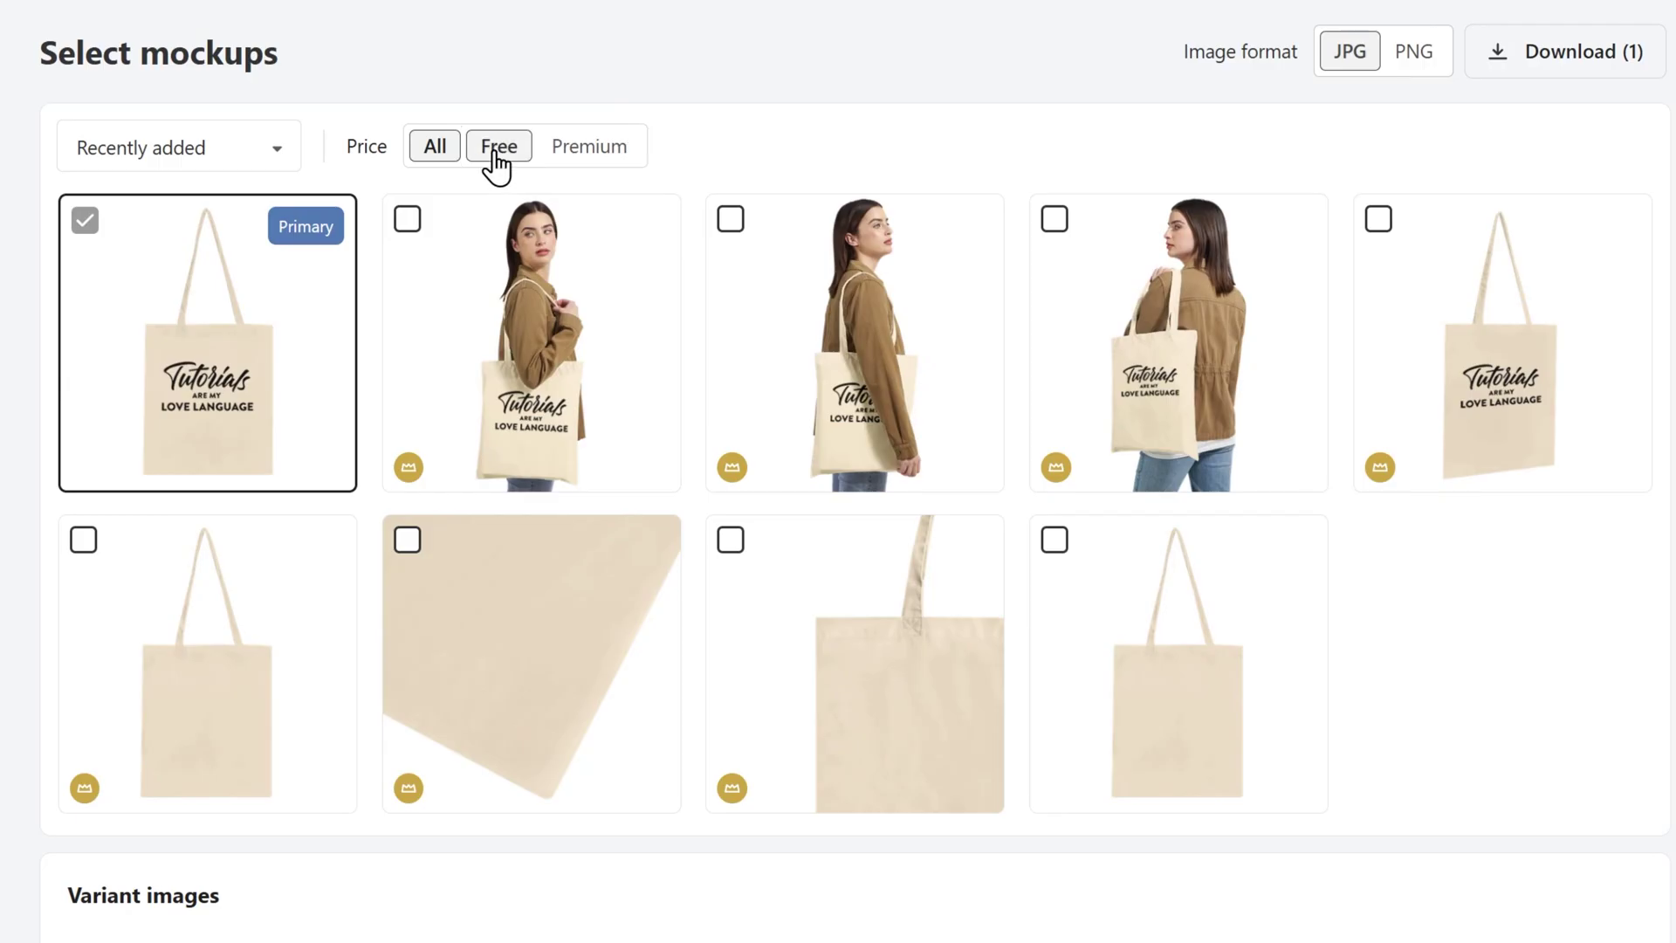
- Filter the tote bag mockups by free and by premium, and check which plan the premium ones require
left_click(635, 220)
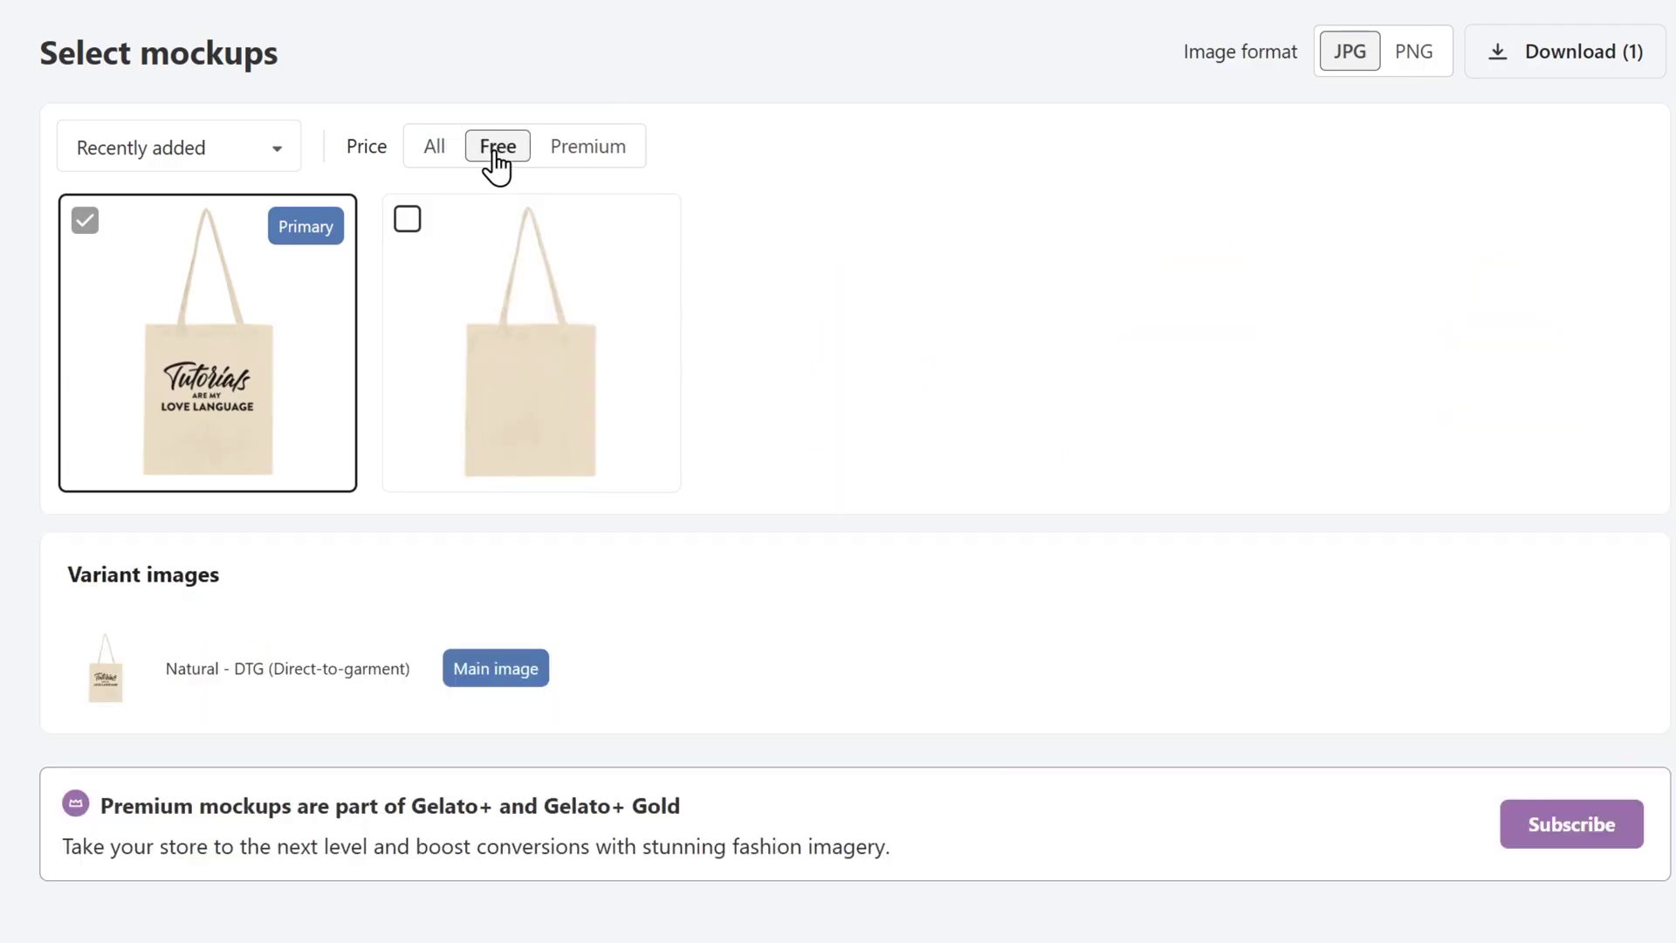
left_click(579, 155)
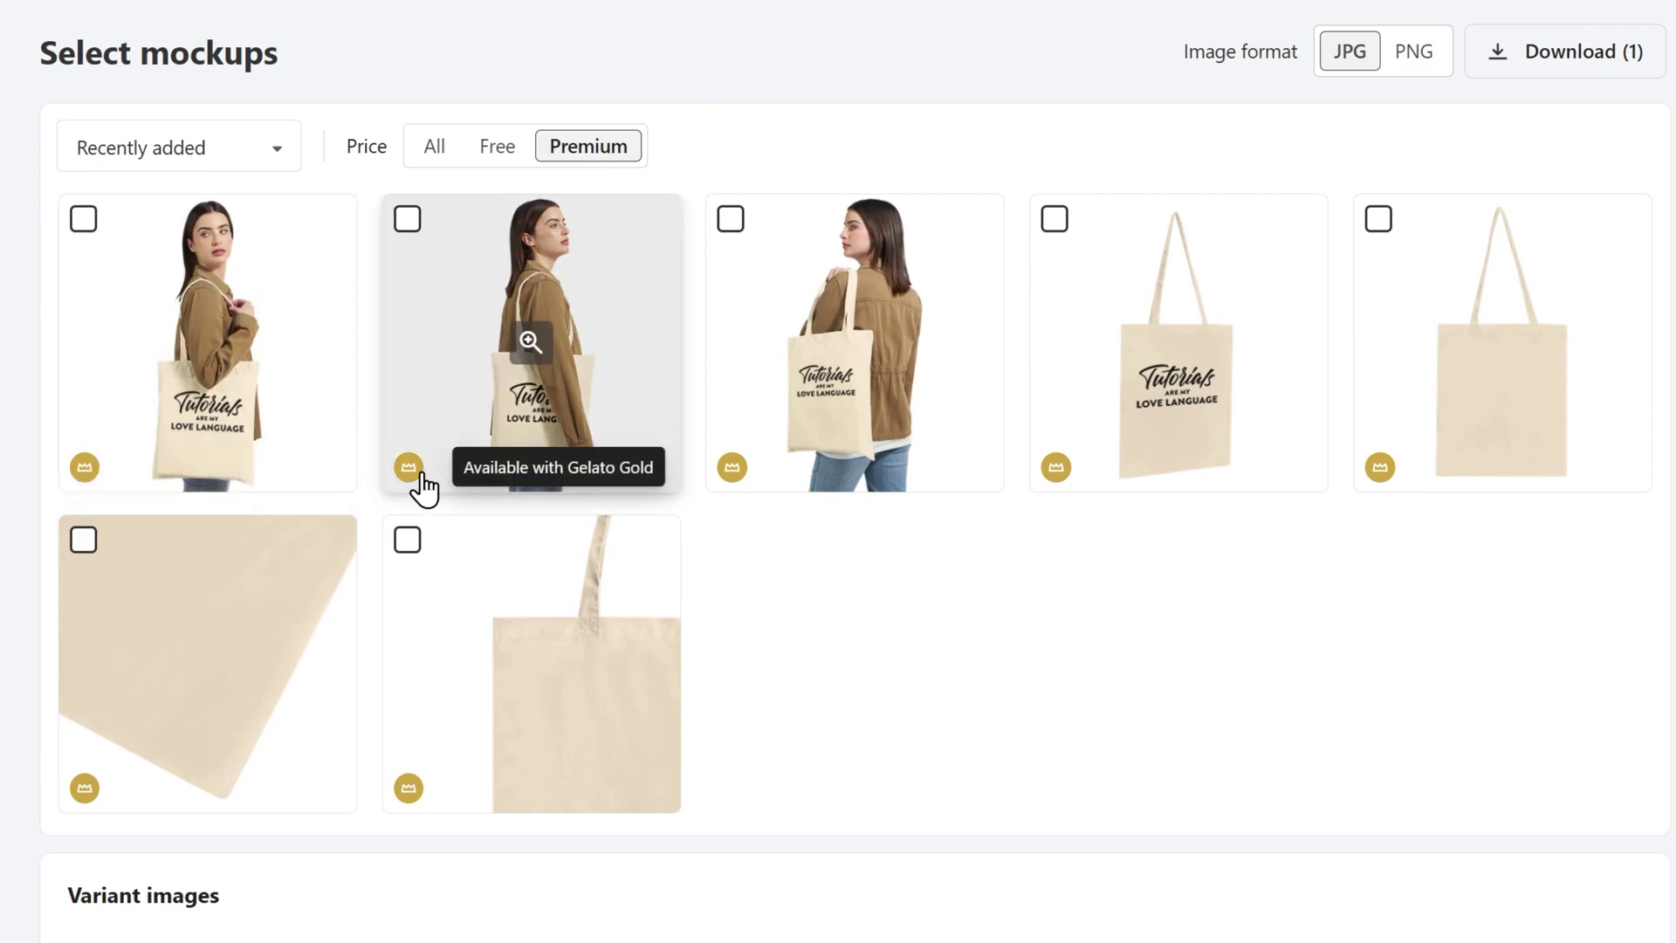
mouse_move(726, 481)
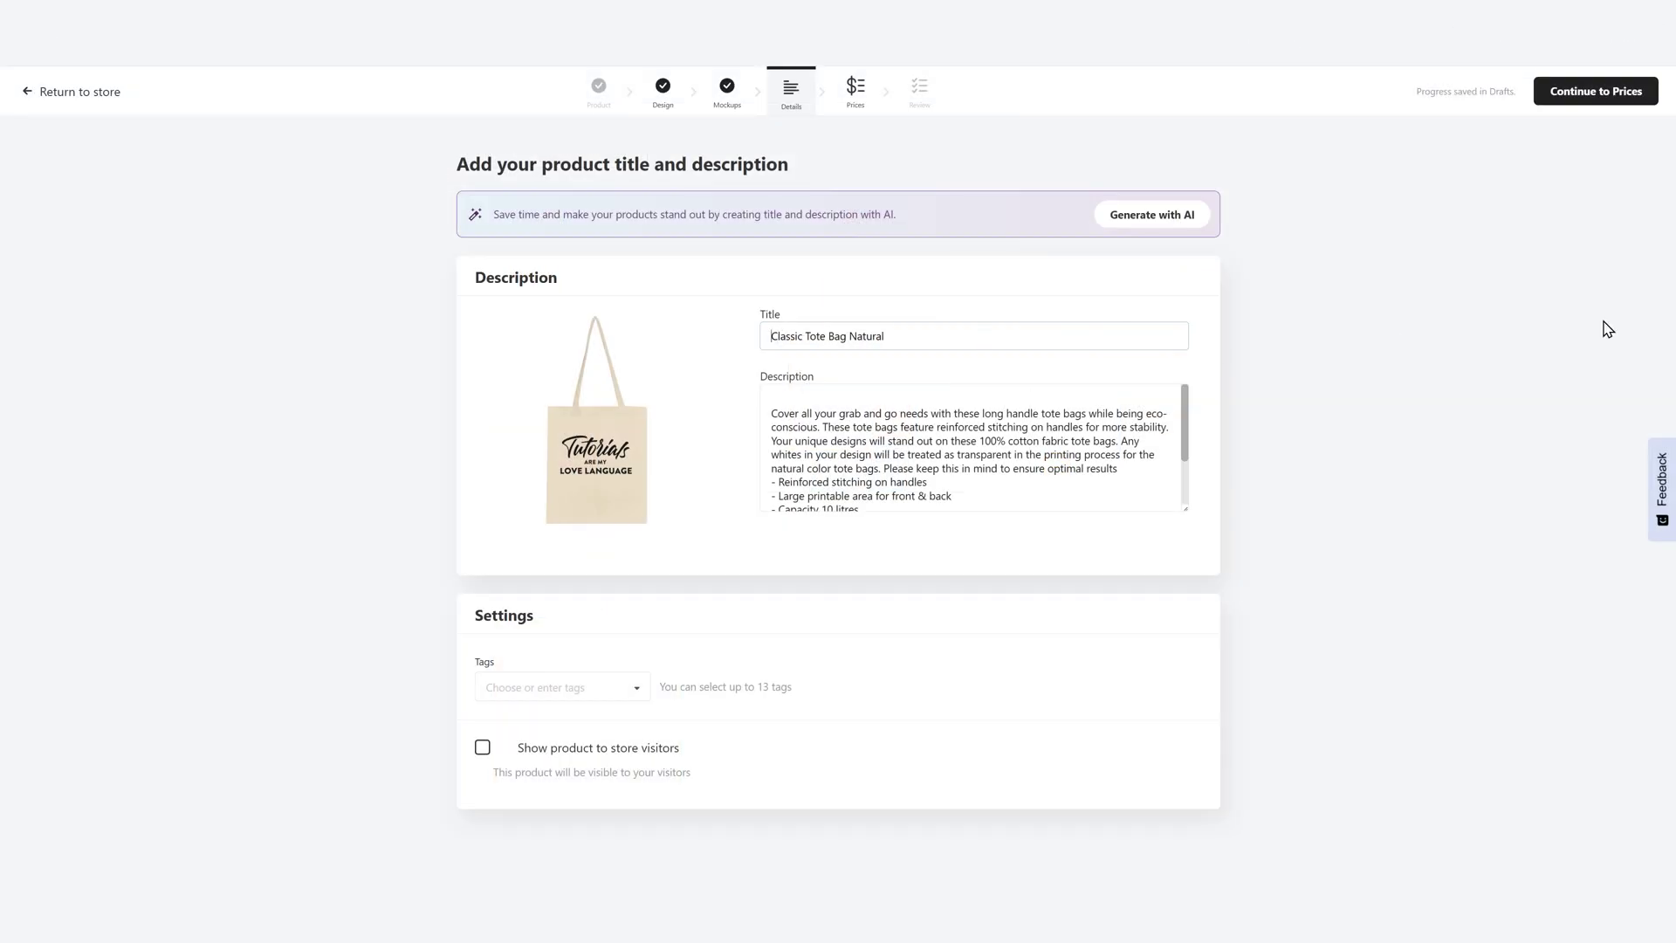
- Title the product "TUTORIALS ARE MY LOVE LANGUAGE - Classic Tote Bag Natural" and publish it to the store
type("TUTORIALS ARE MY LOVE LANGU")
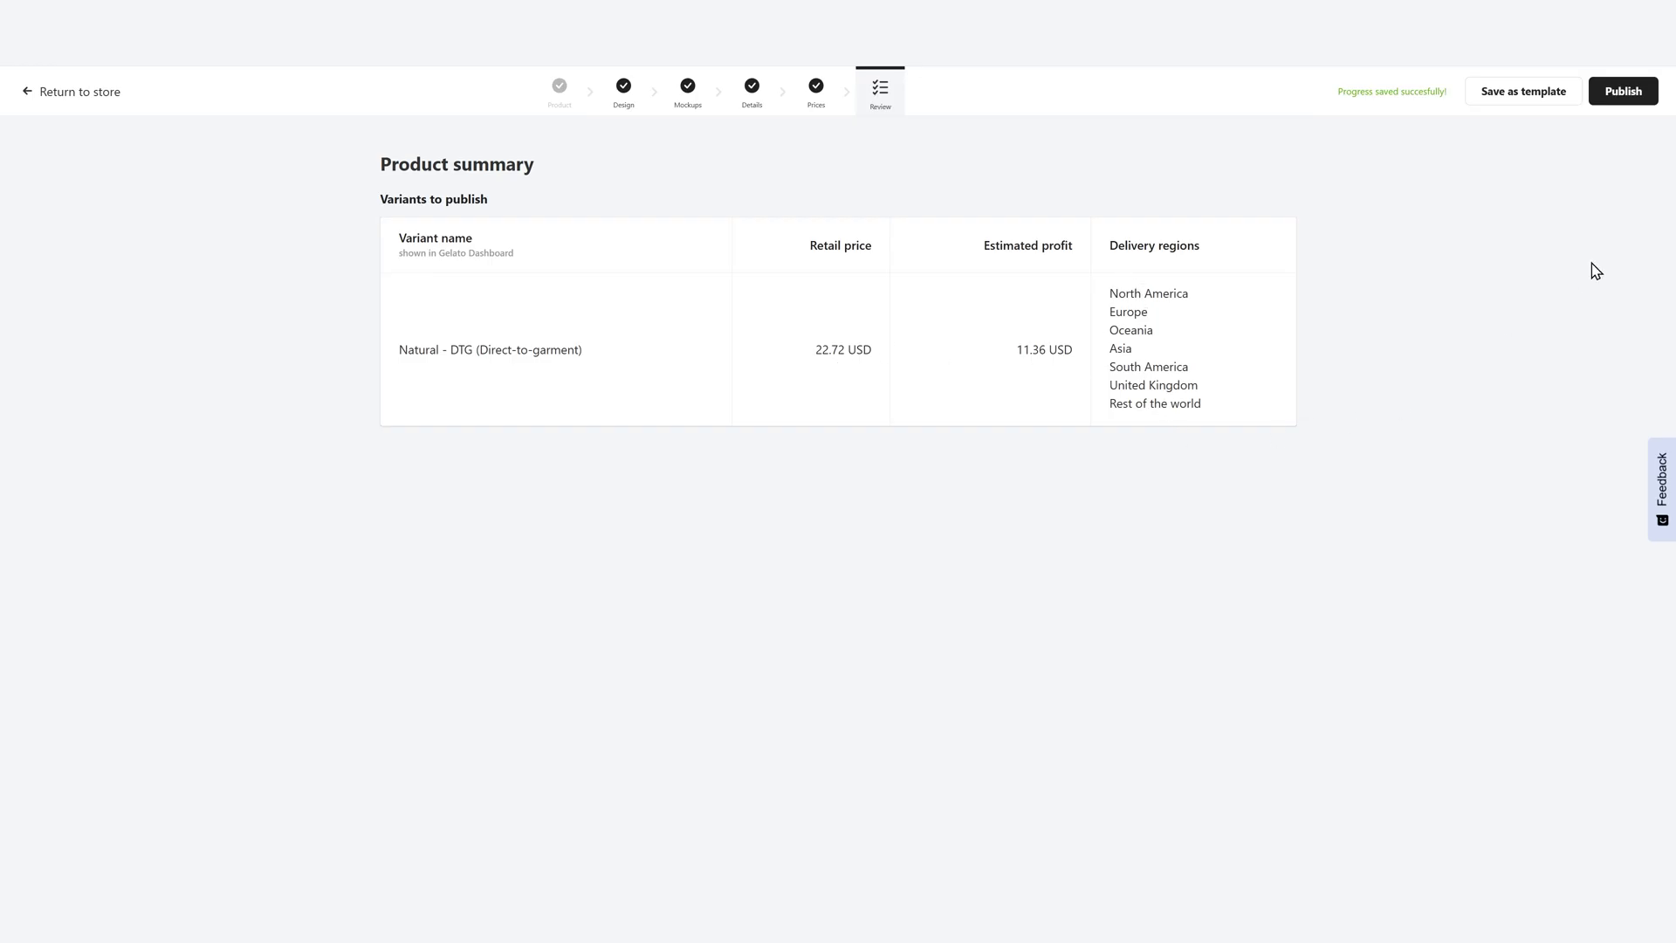
left_click(1624, 103)
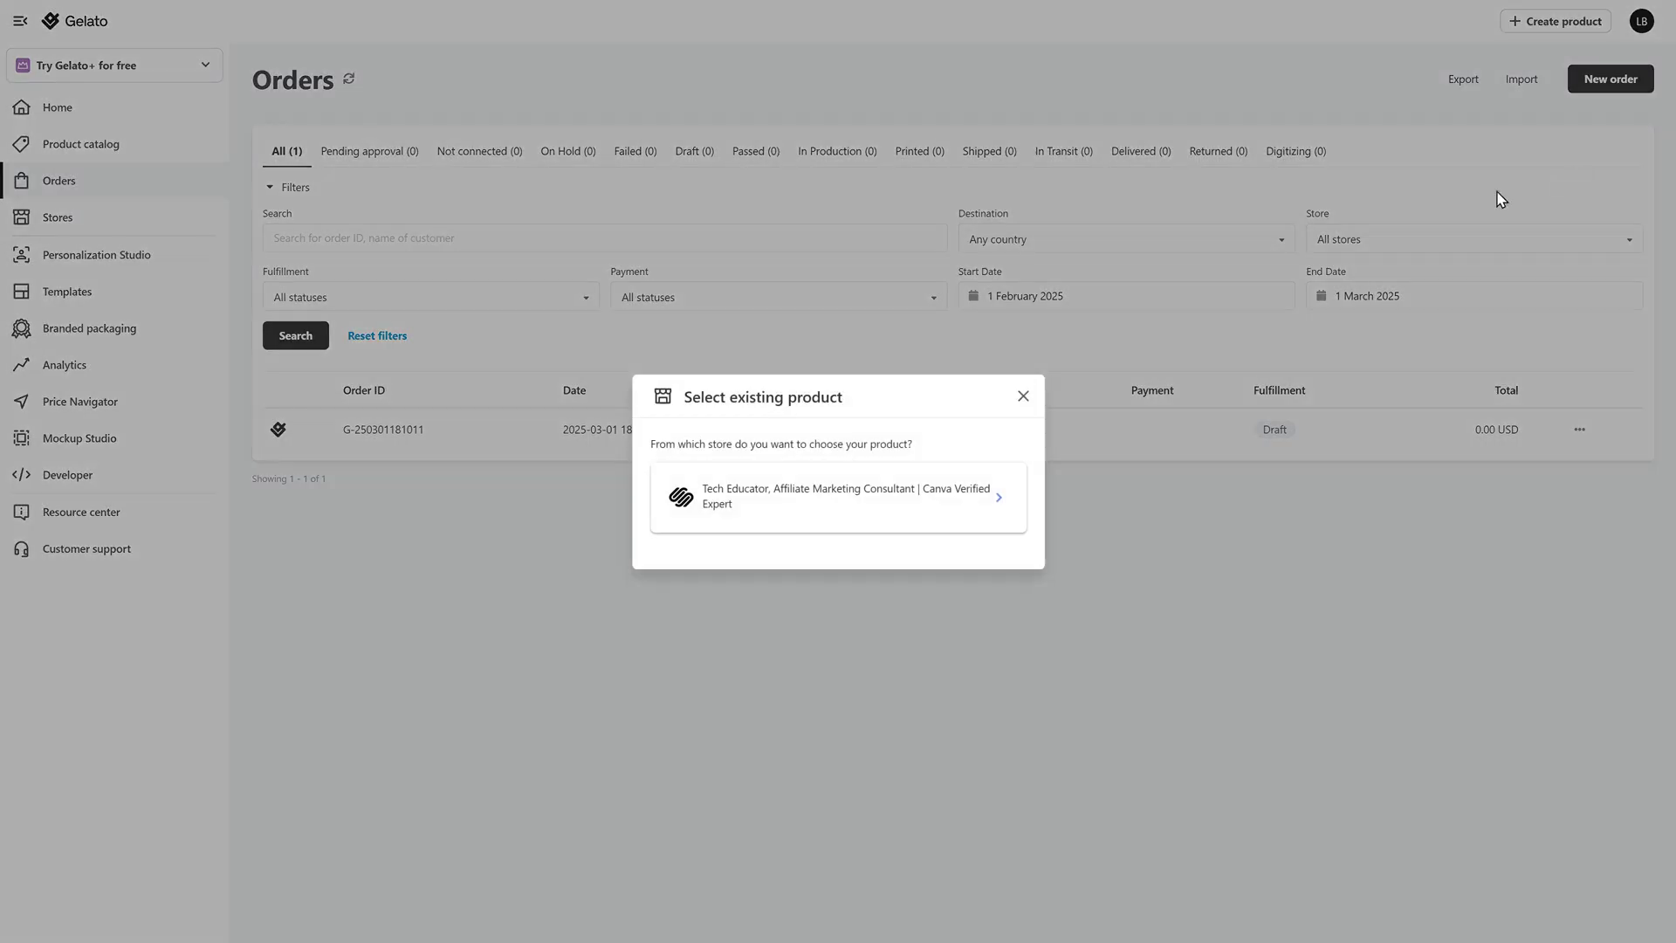
- Add the pack of 10 post cards and the Classic Tote Bag Natural from the connected Squarespace store to a new order
left_click(759, 528)
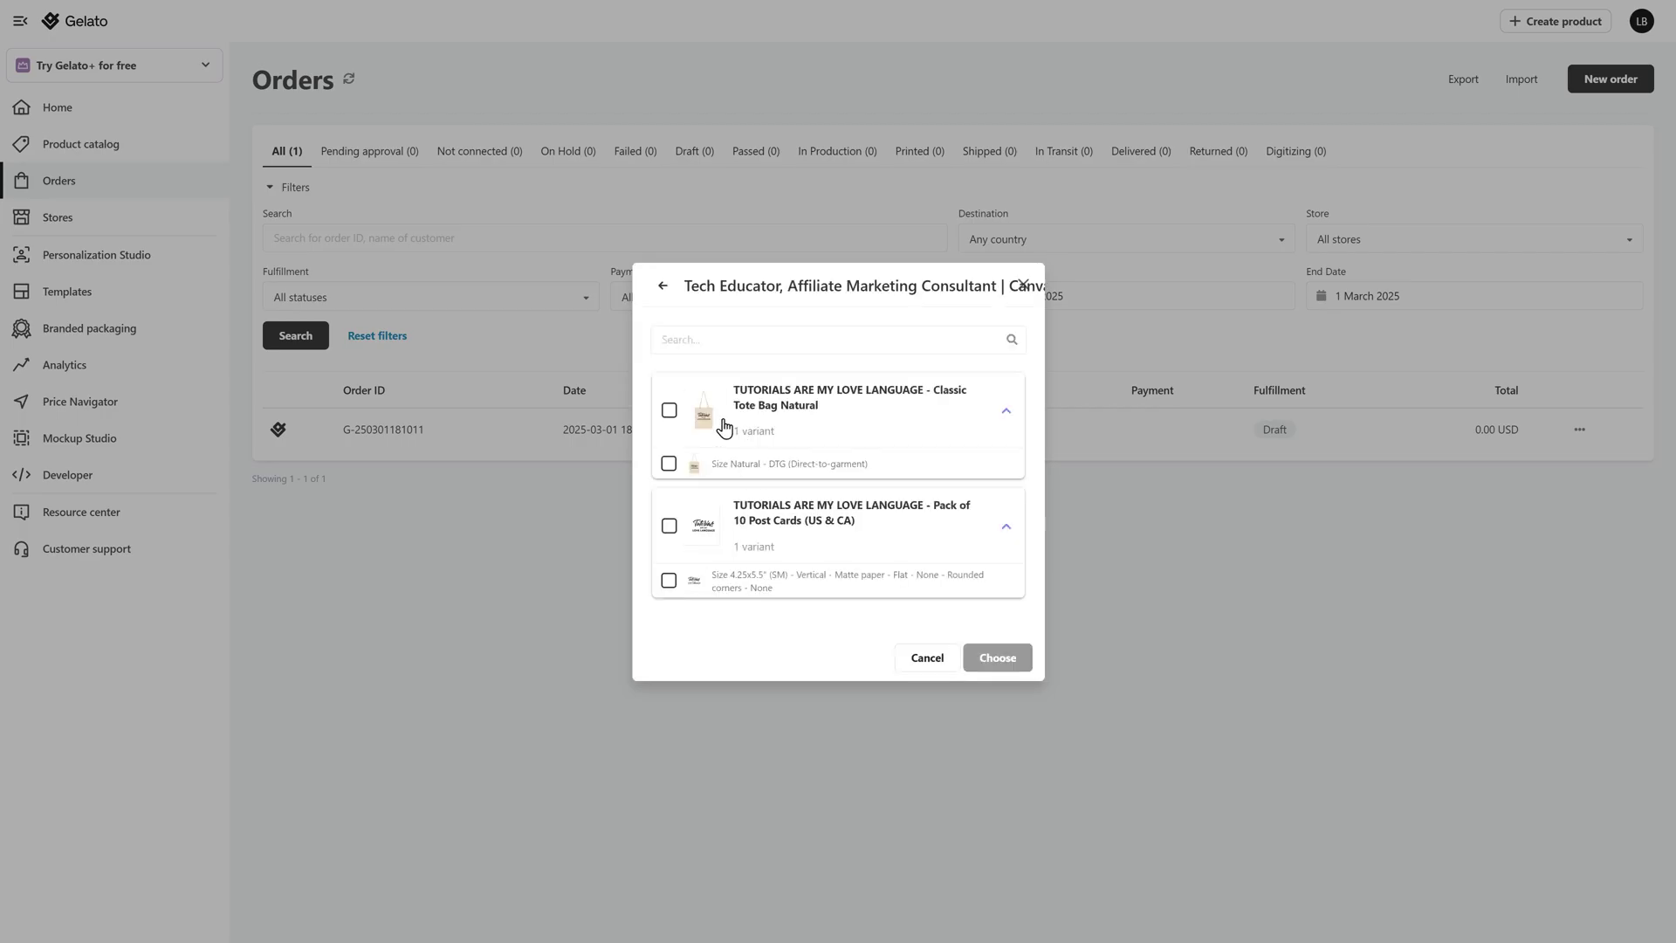
left_click(668, 526)
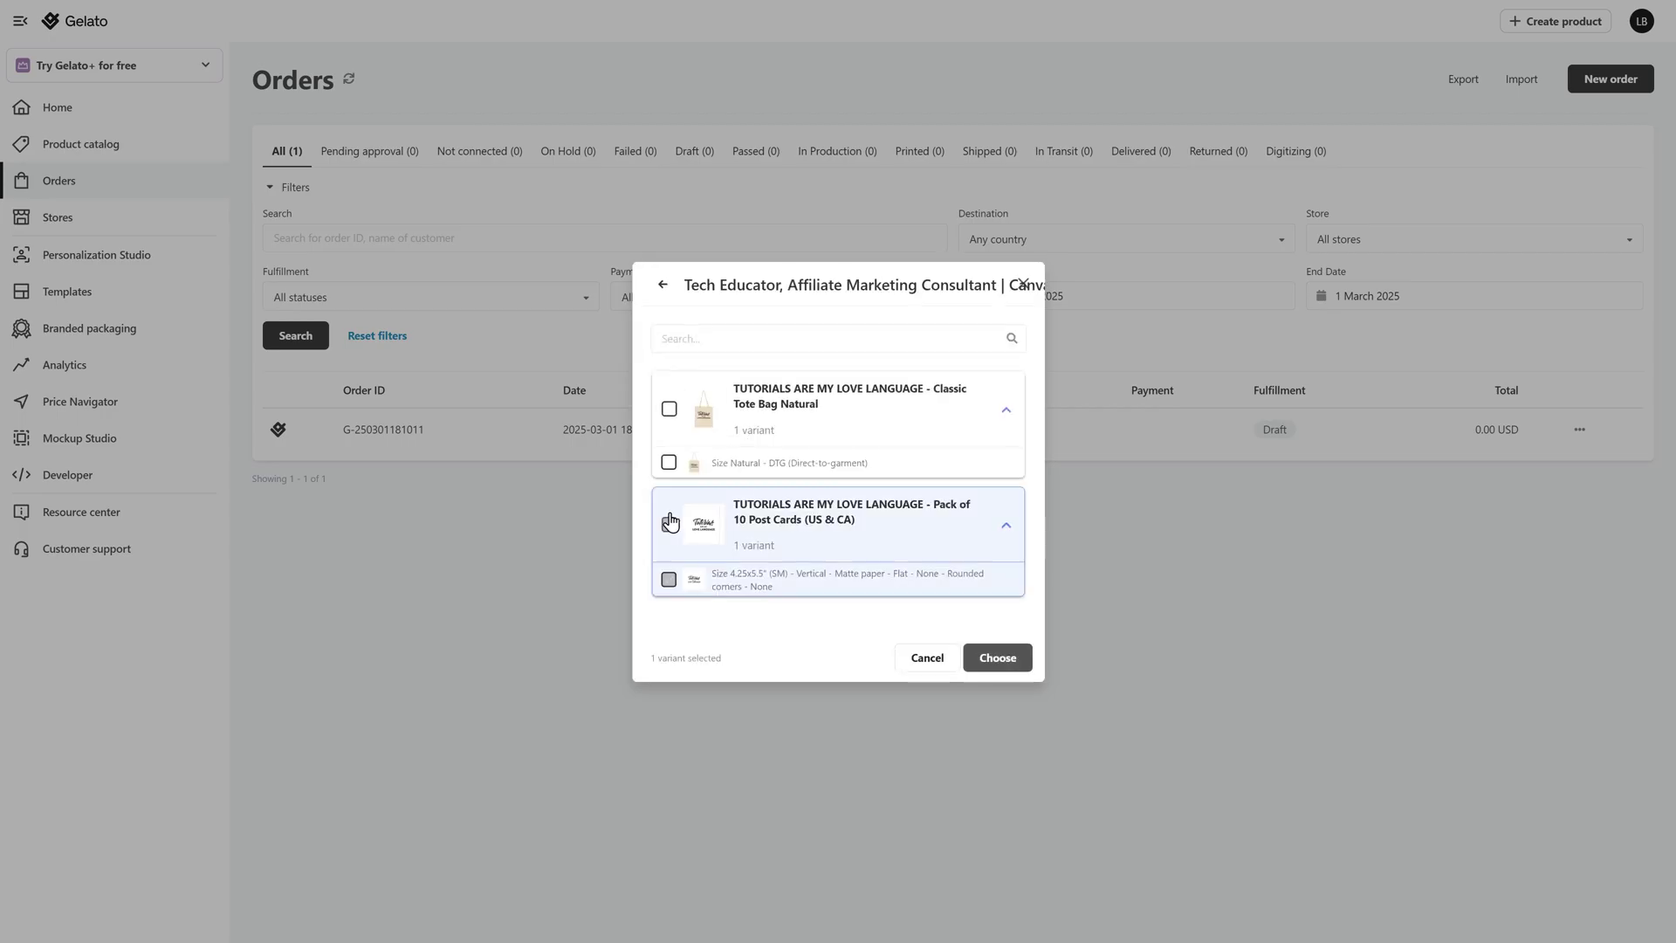
left_click(669, 410)
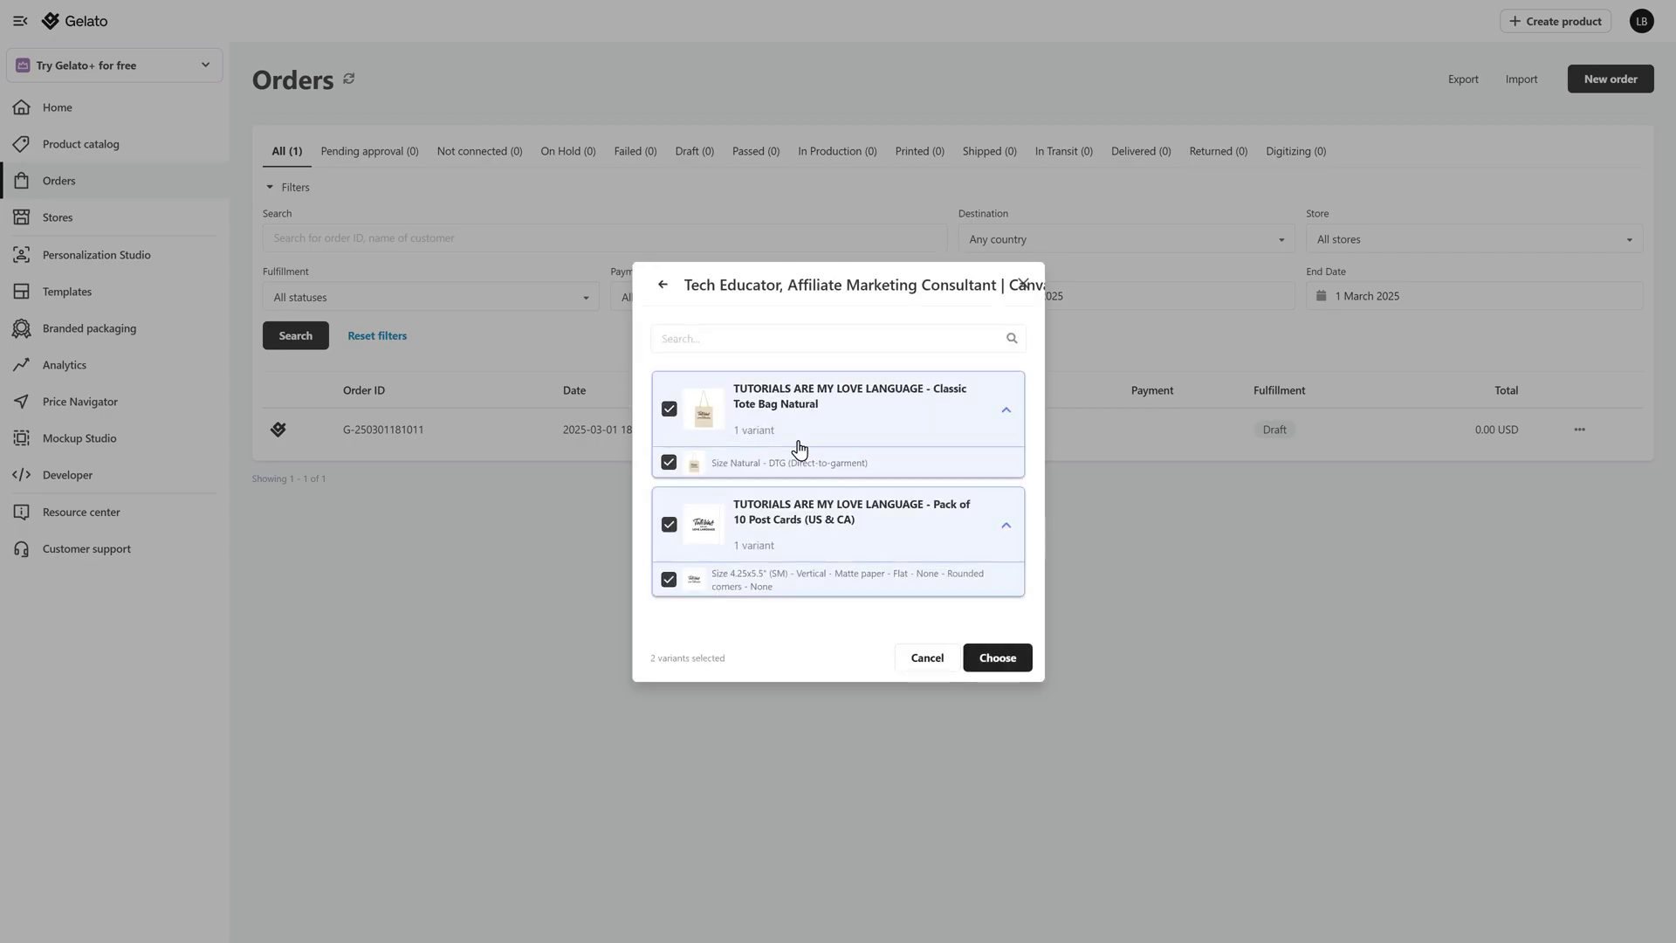
left_click(1000, 657)
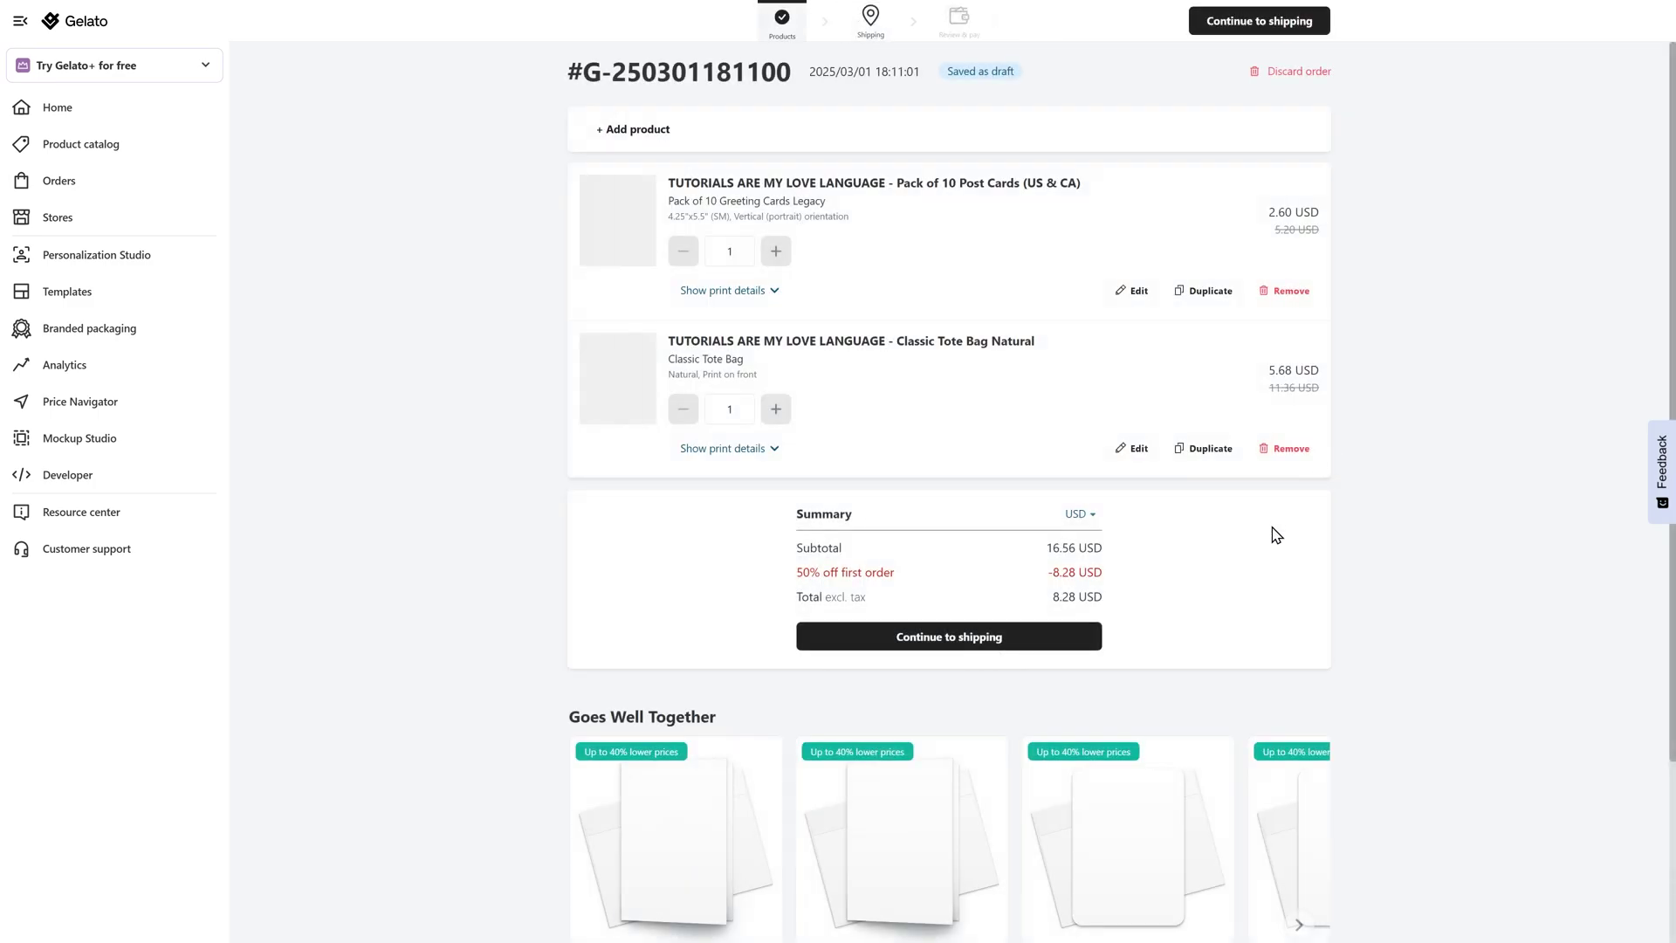